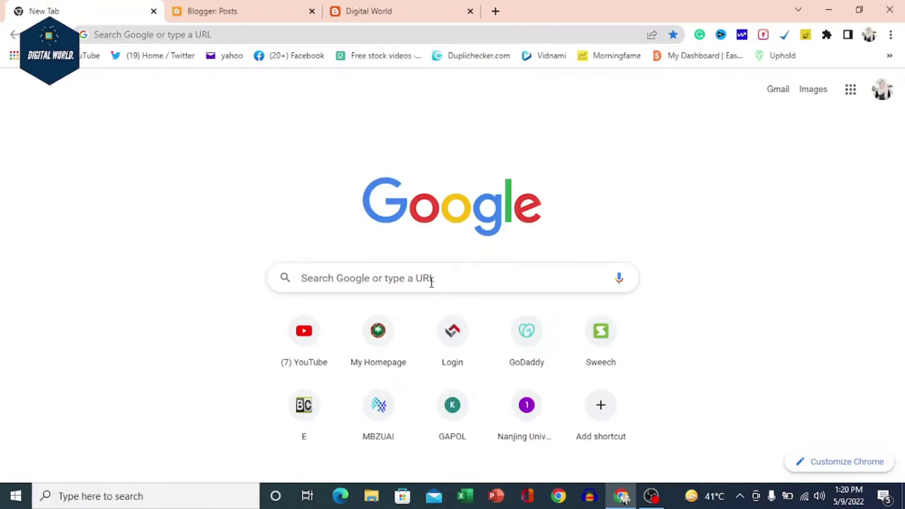
Step: Search Google for 'about us page generator' and open the Volusion About Us Page Generator result
click(425, 283)
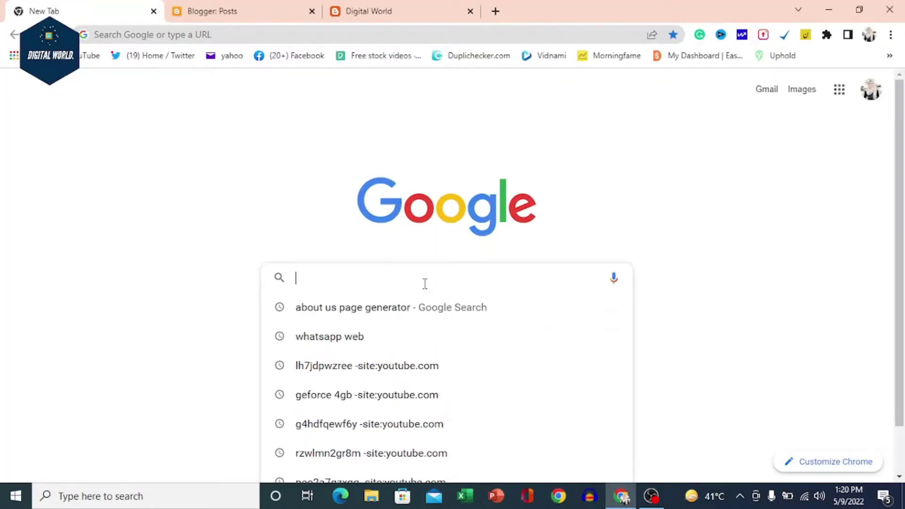
click(330, 311)
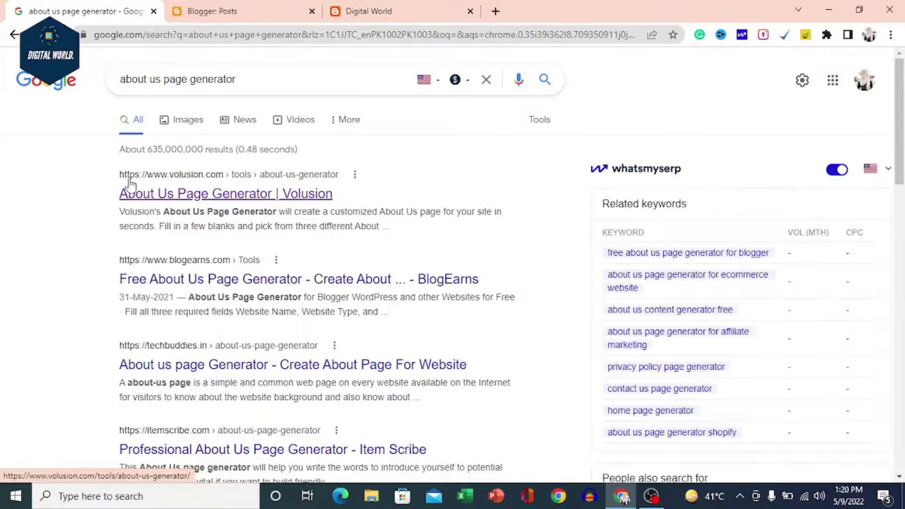
click(266, 197)
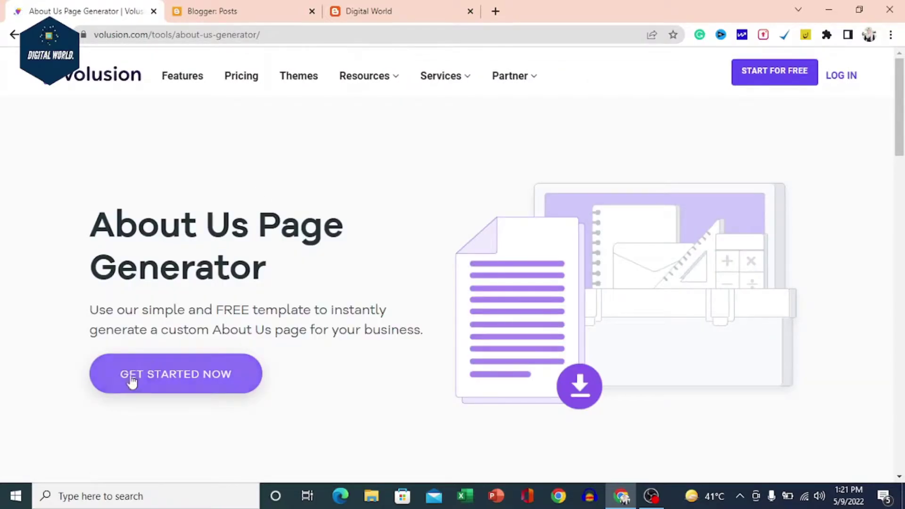
click(213, 385)
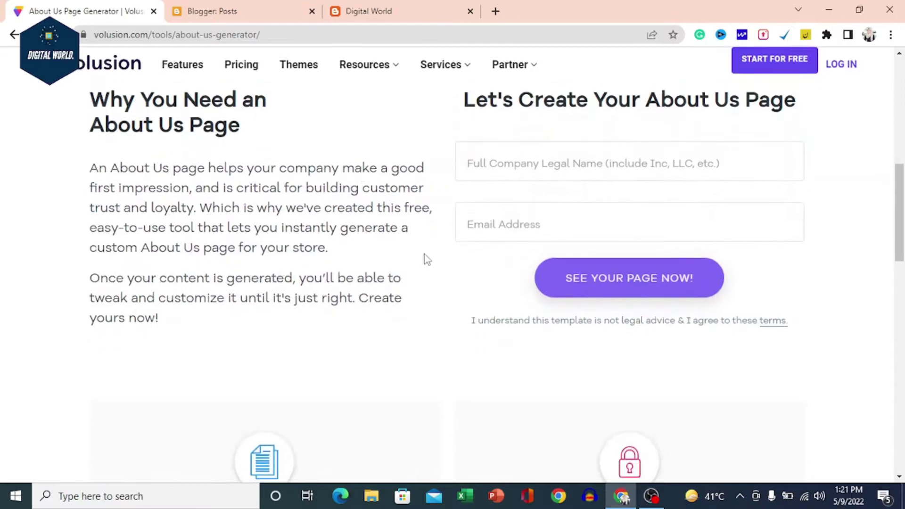
click(473, 162)
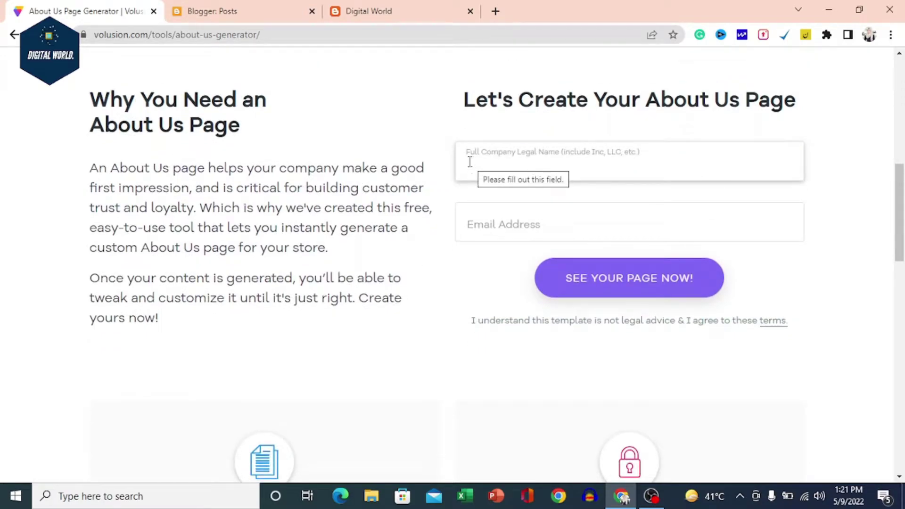
click(474, 226)
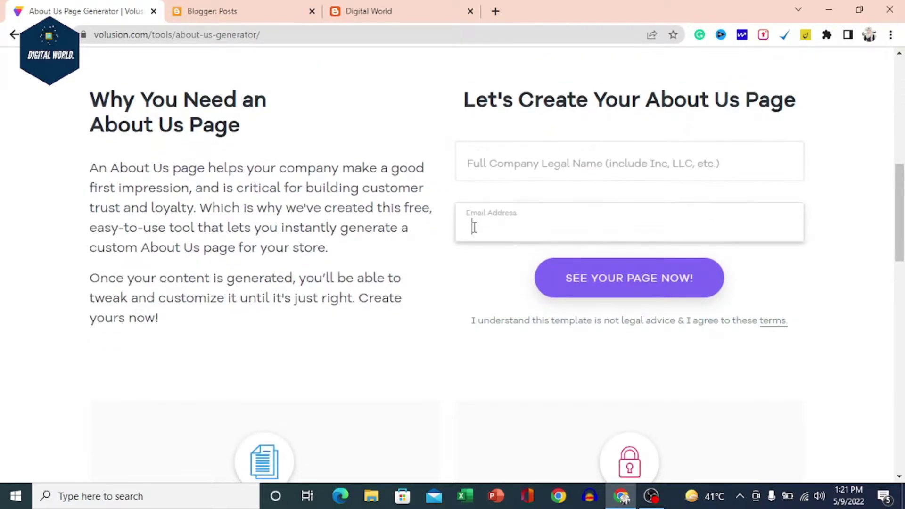
click(484, 176)
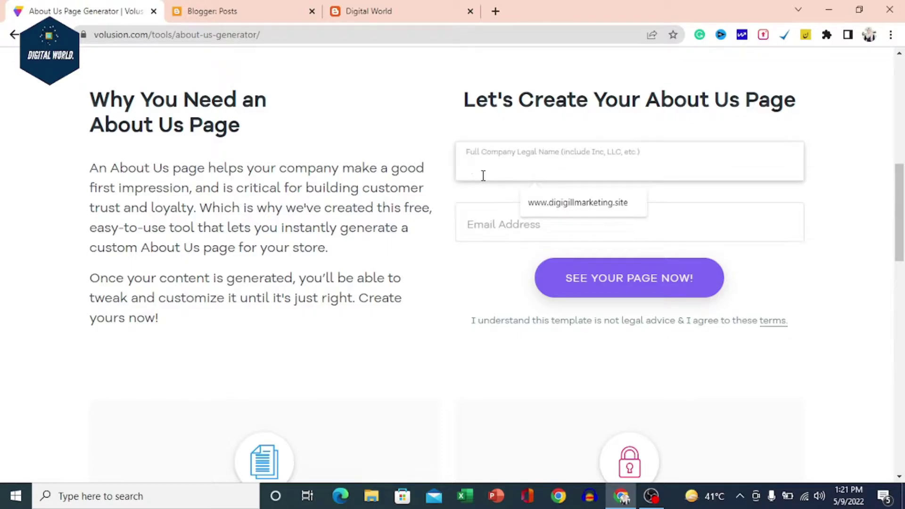
click(546, 204)
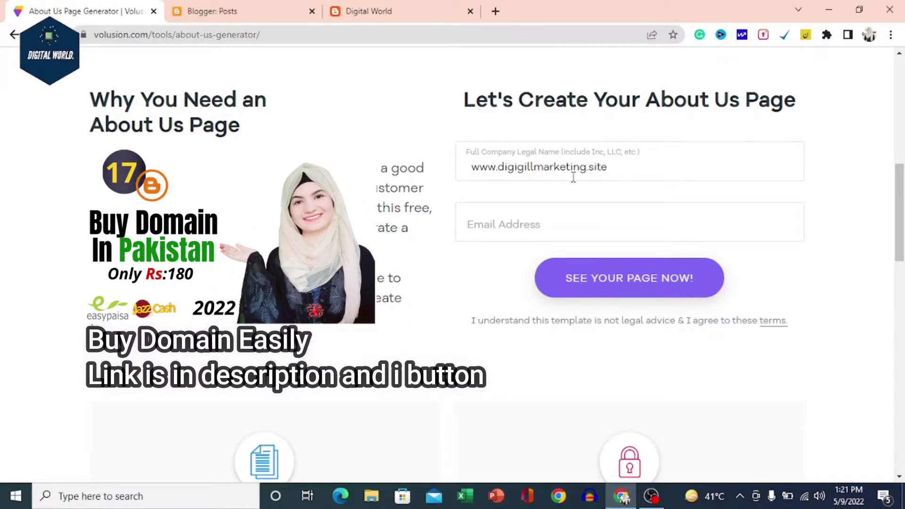
click(499, 222)
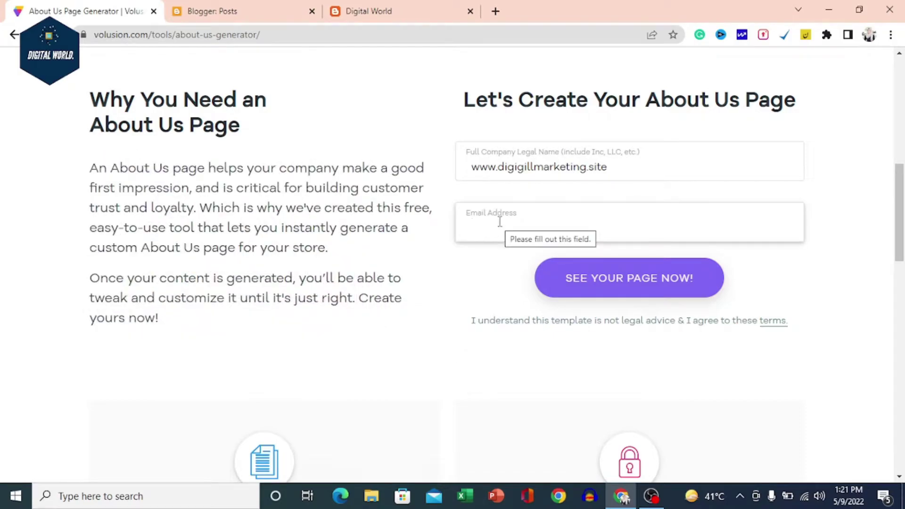
text(sa)
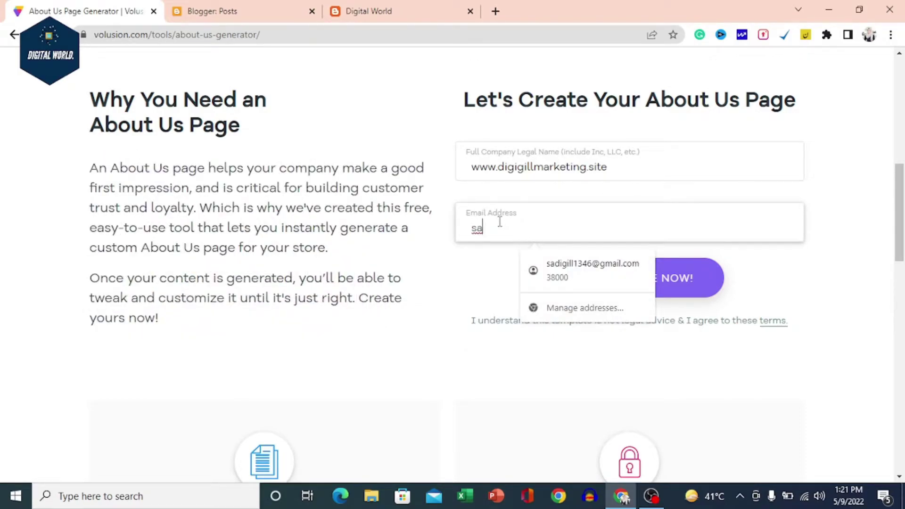
text(dia)
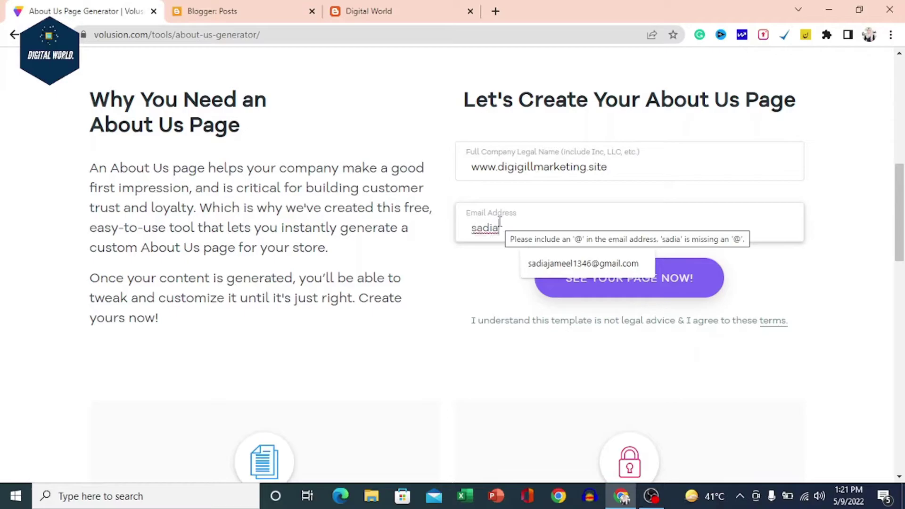
click(533, 261)
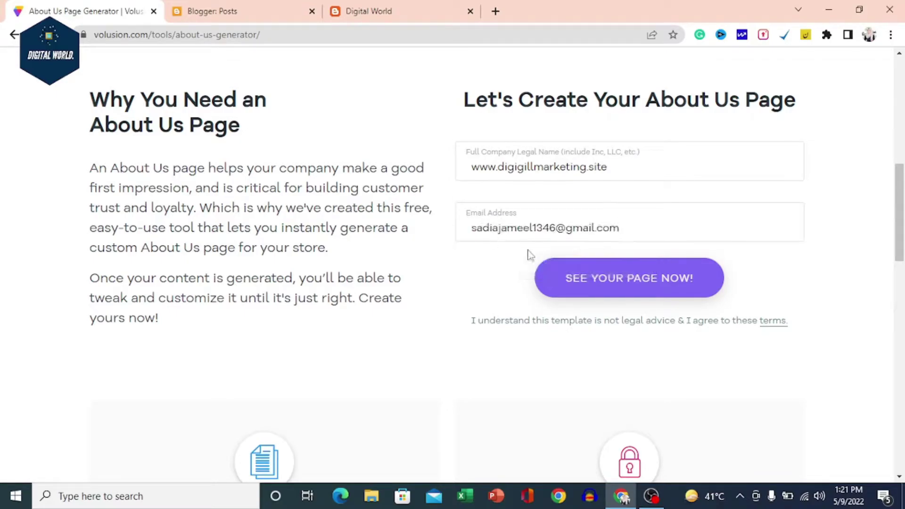
click(618, 293)
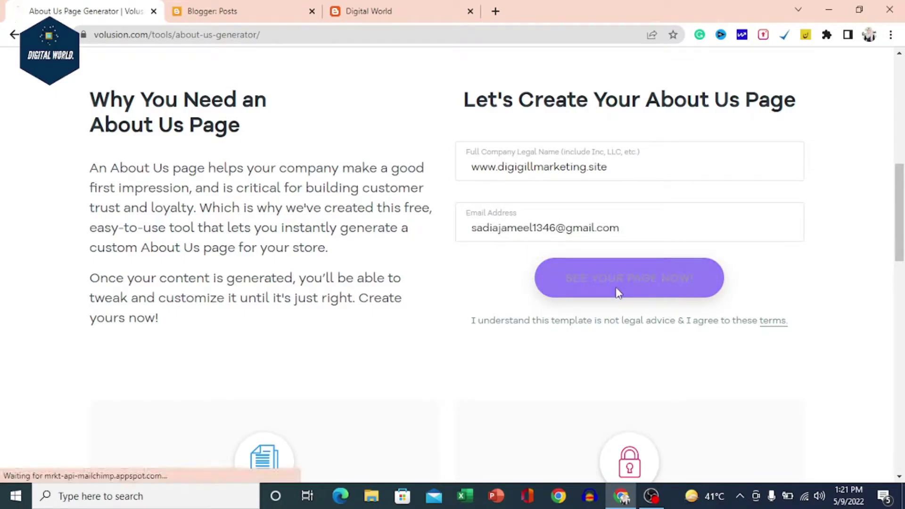
Step: Bring up the generated About Us text and scroll down to its text box
drag(127, 189, 252, 309)
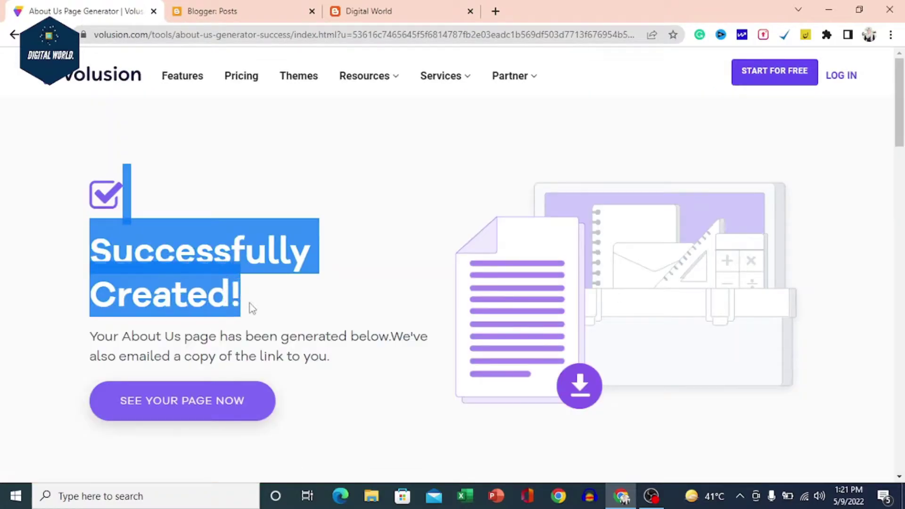
click(174, 398)
scroll(212, 363, down, 3)
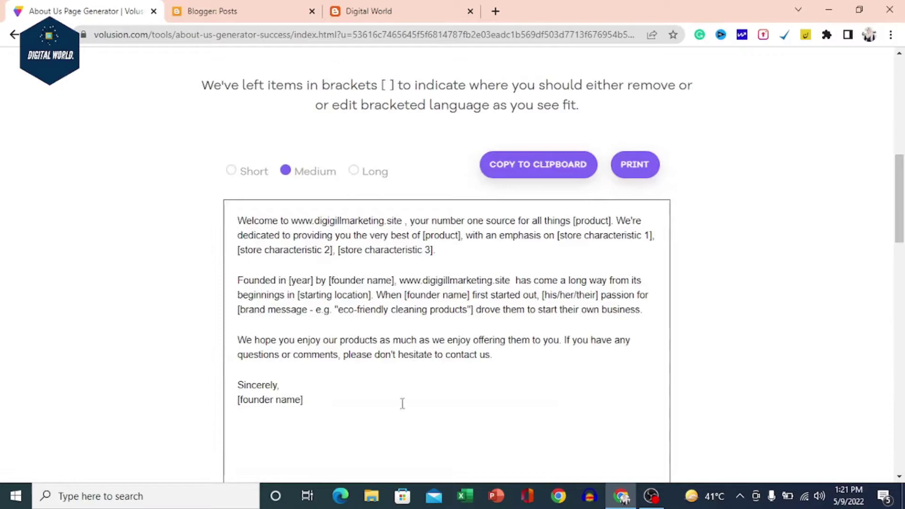
scroll(330, 283, down, 1)
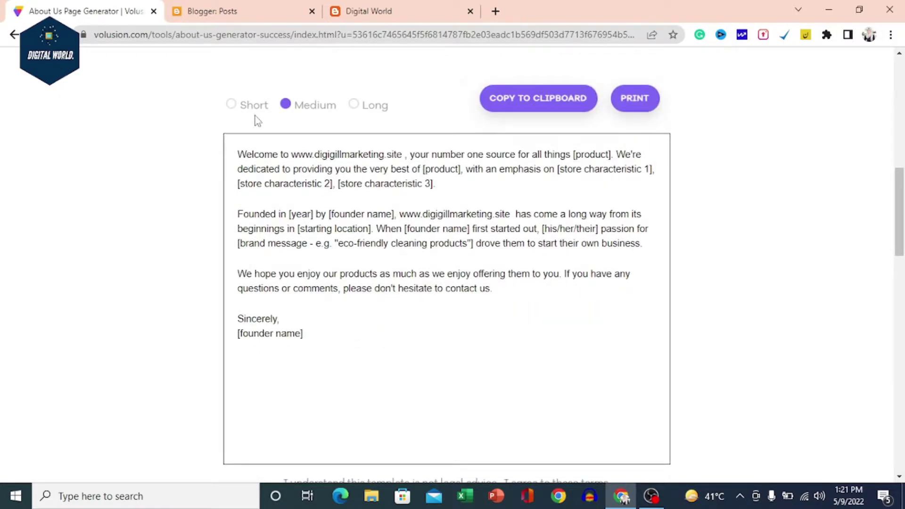
drag(237, 153, 286, 243)
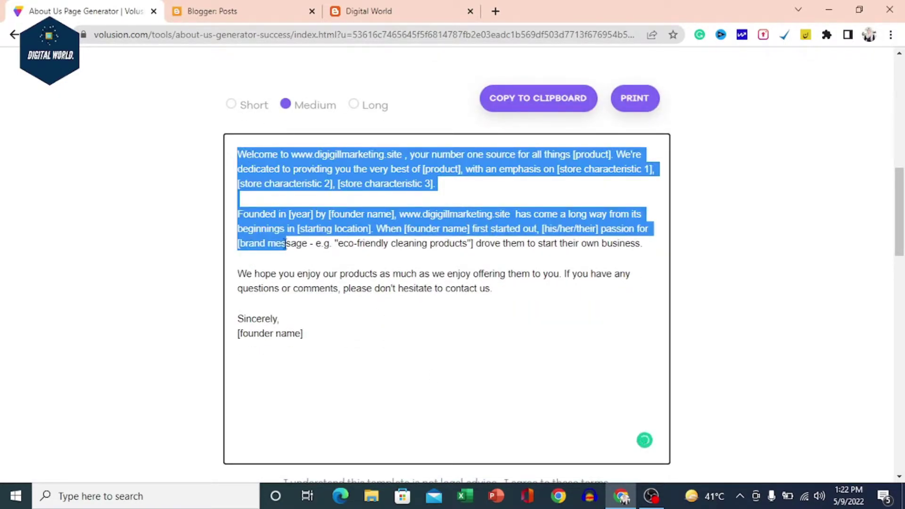
Step: Compare the Short and Long versions, then settle on the Medium-length text
click(230, 107)
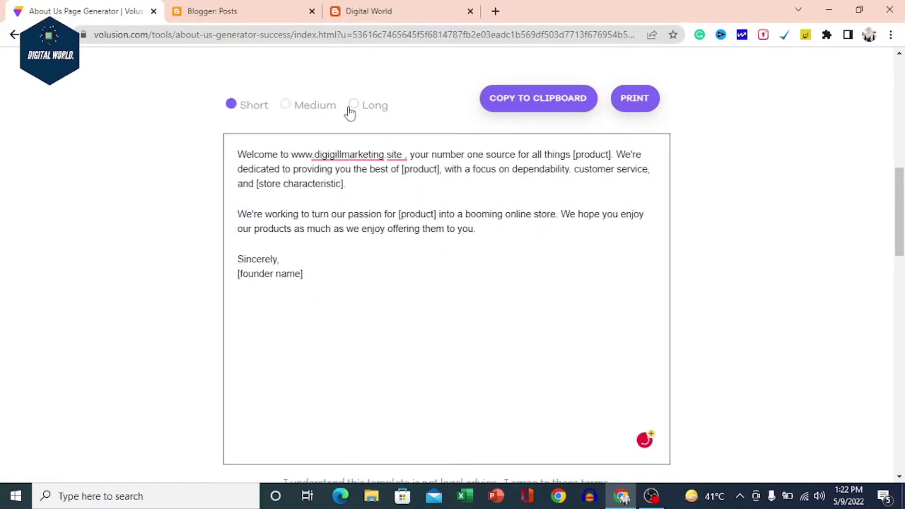
click(352, 106)
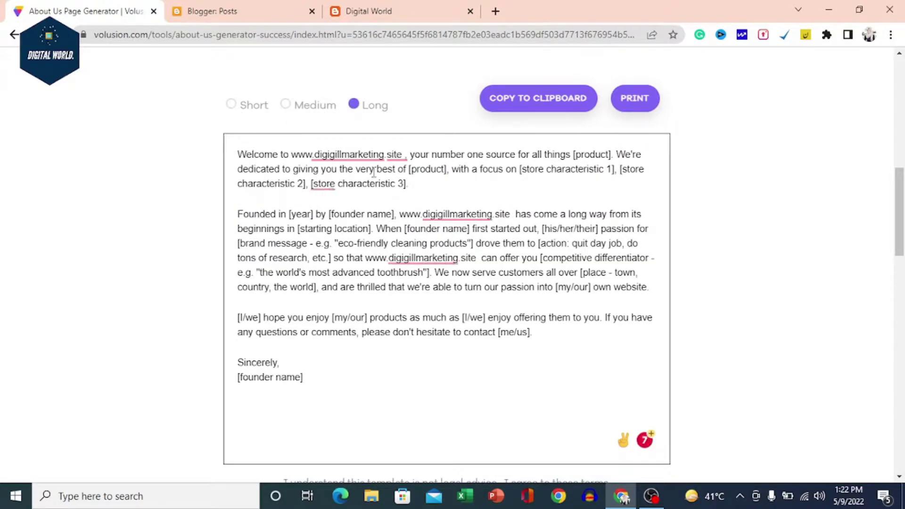
click(286, 105)
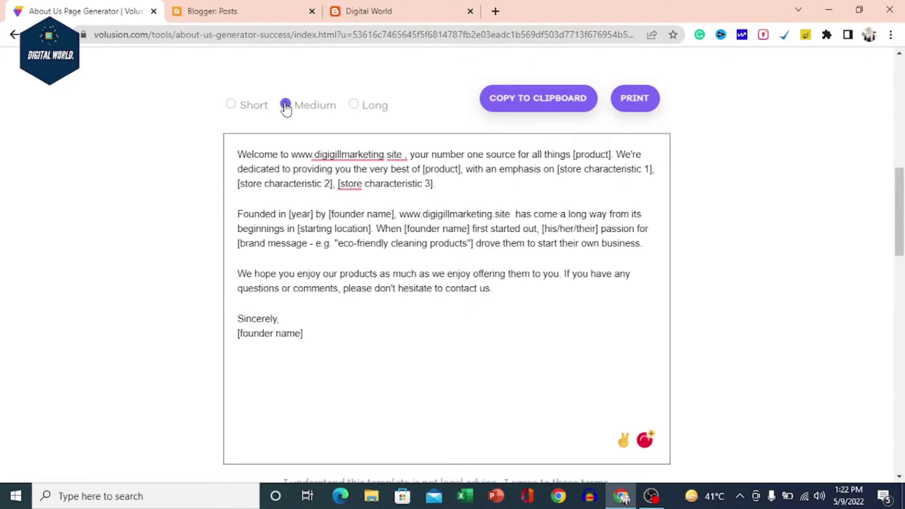
drag(237, 151, 456, 198)
click(466, 197)
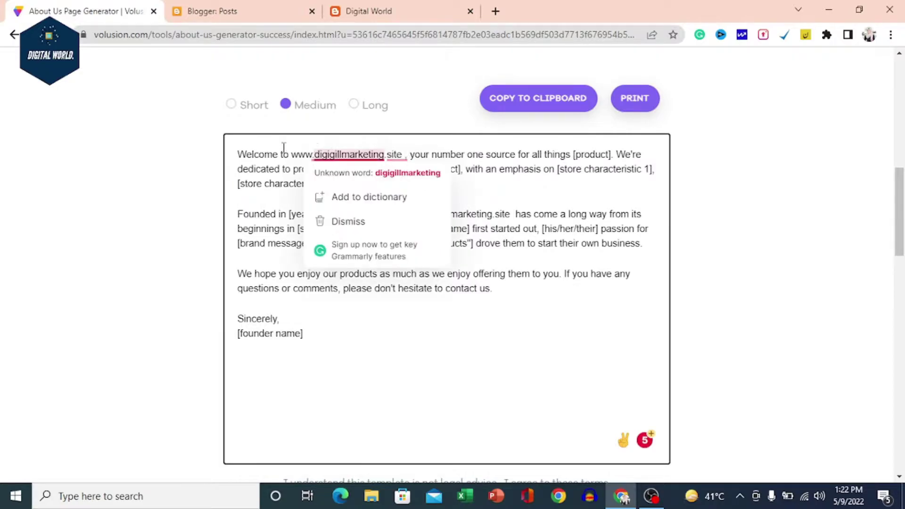
drag(237, 154, 614, 159)
click(540, 200)
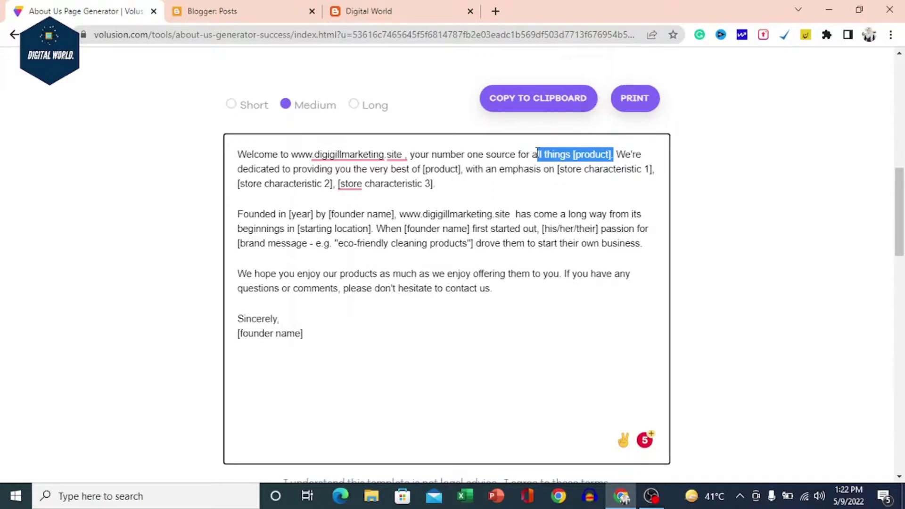
Step: Replace the product placeholders with 'drones' and 'quality of drones', and the store clause with 'complete practical research'
drag(531, 154, 617, 156)
text(drones)
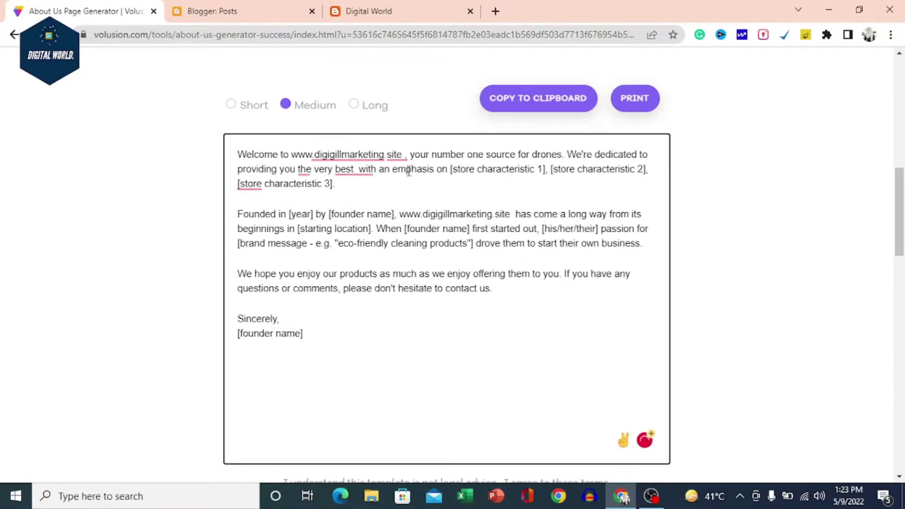
text(quality of drones)
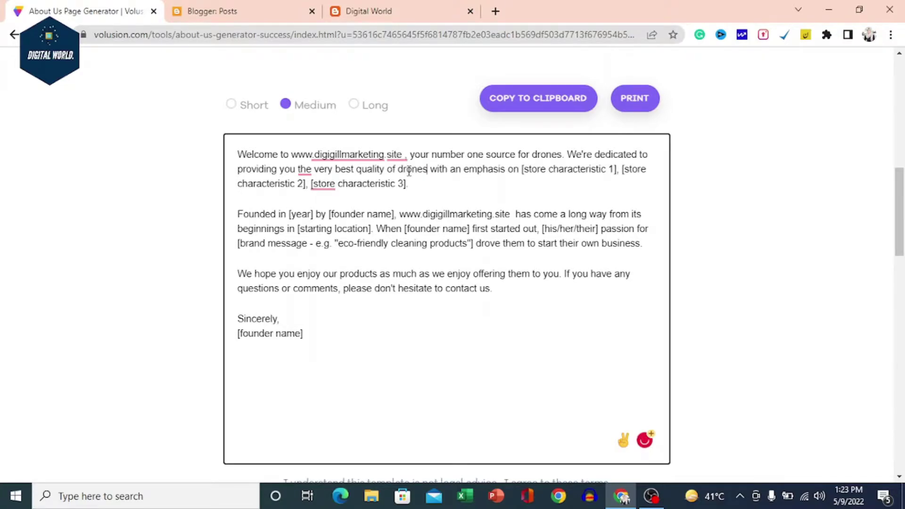
drag(463, 168, 478, 183)
key(BackSpace)
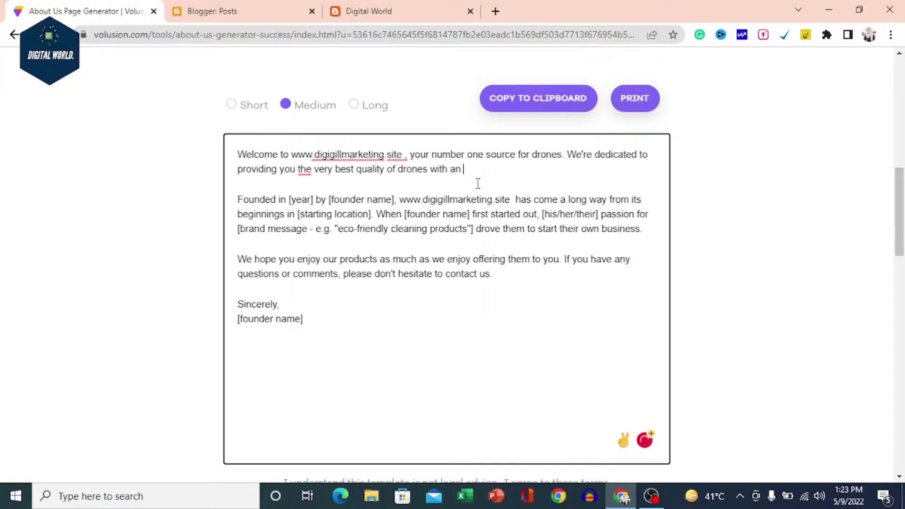
key(BackSpace)
key(BackSpace)
key(BackSpace)
text(complete practical reas)
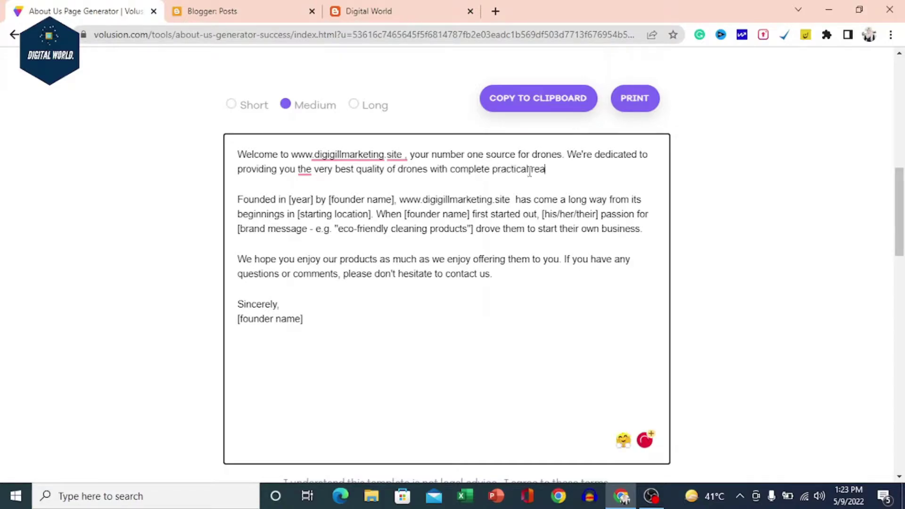
key(BackSpace)
key(BackSpace)
text(search.)
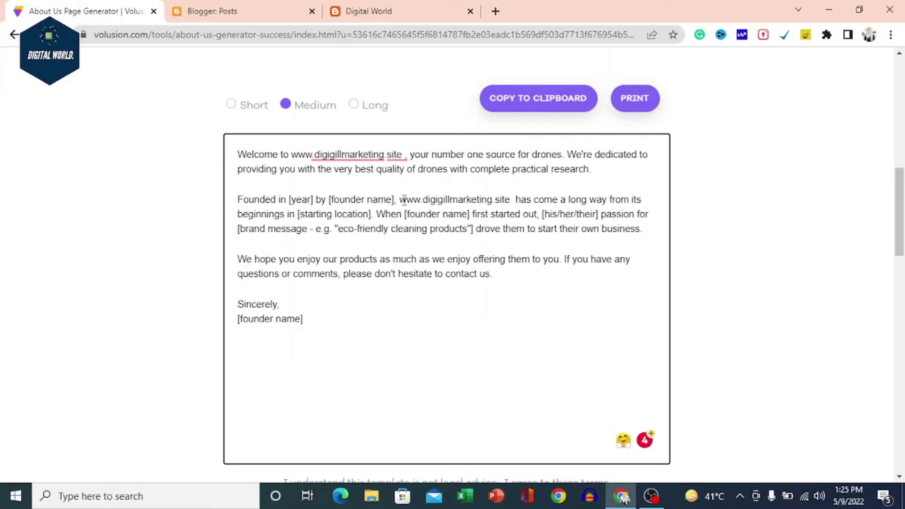
Step: Set the founding year to 2021, insert the founder's name, and delete the leftover template paragraph
mouse_move(288, 199)
mouse_down()
mouse_move(310, 212)
mouse_move(305, 196)
mouse_up()
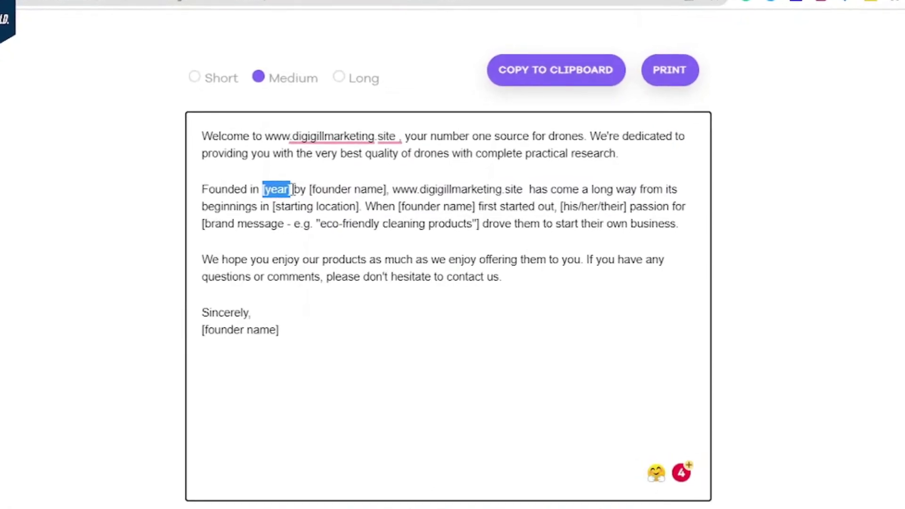
key(BackSpace)
text(20)
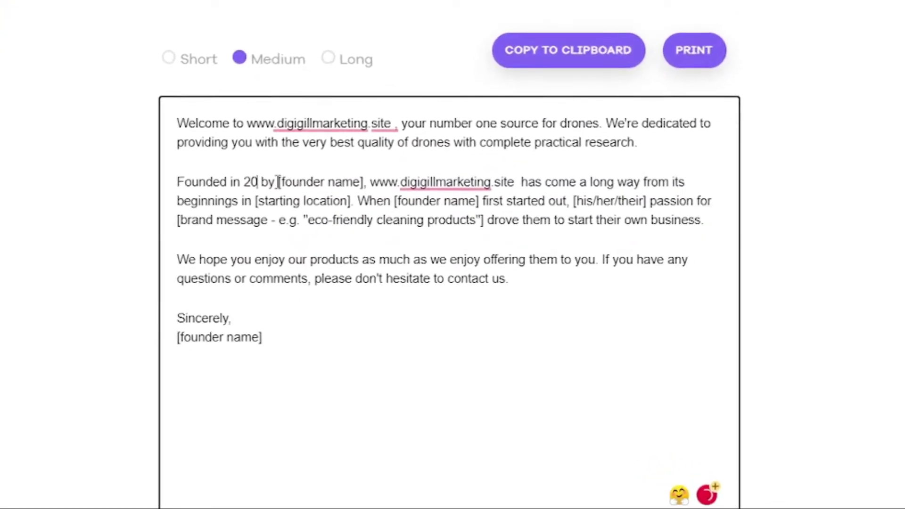
text(21)
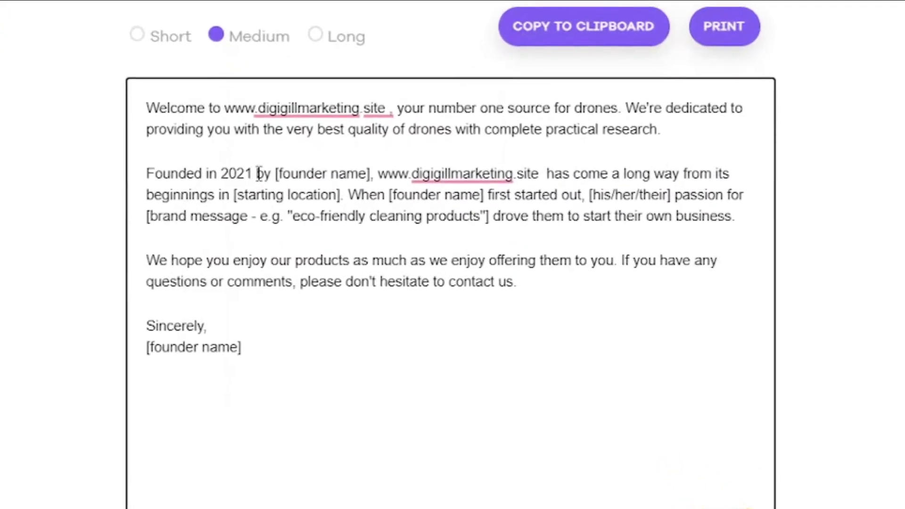
drag(276, 174, 362, 164)
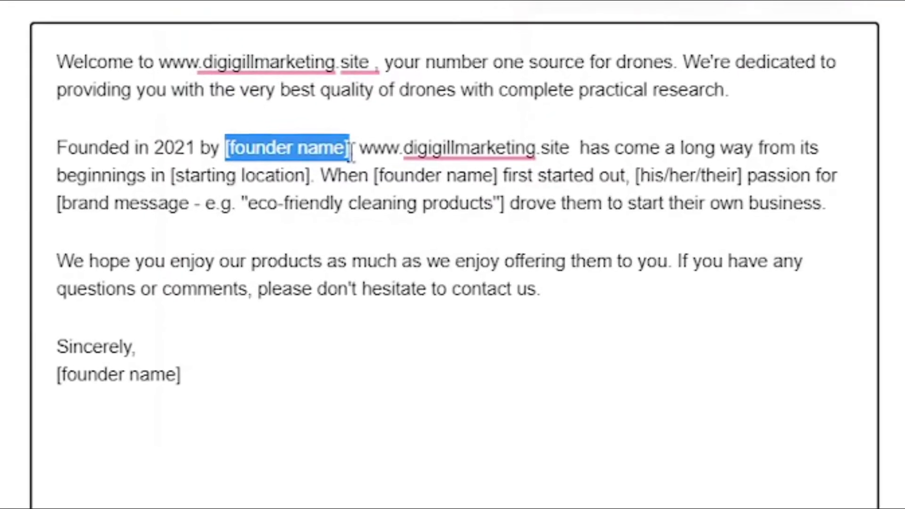
key(BackSpace)
text(Sadia gill, the)
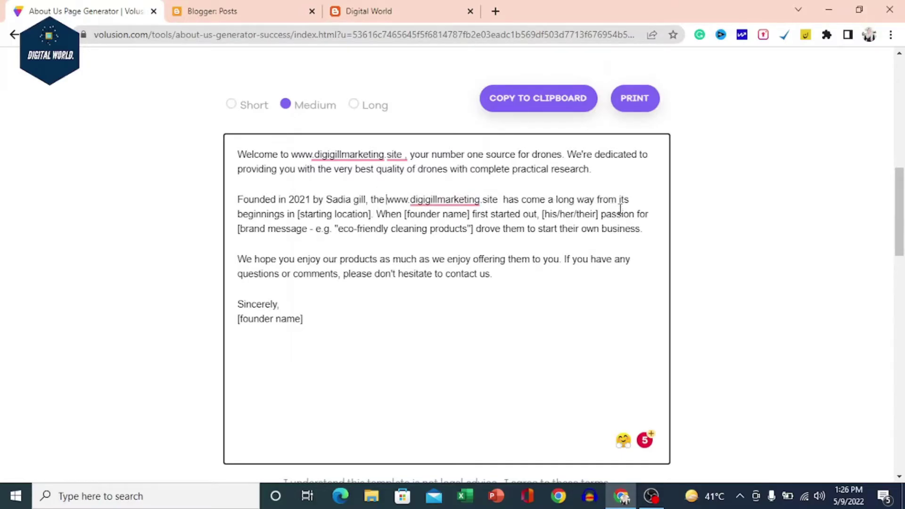
drag(285, 214, 644, 231)
key(BackSpace)
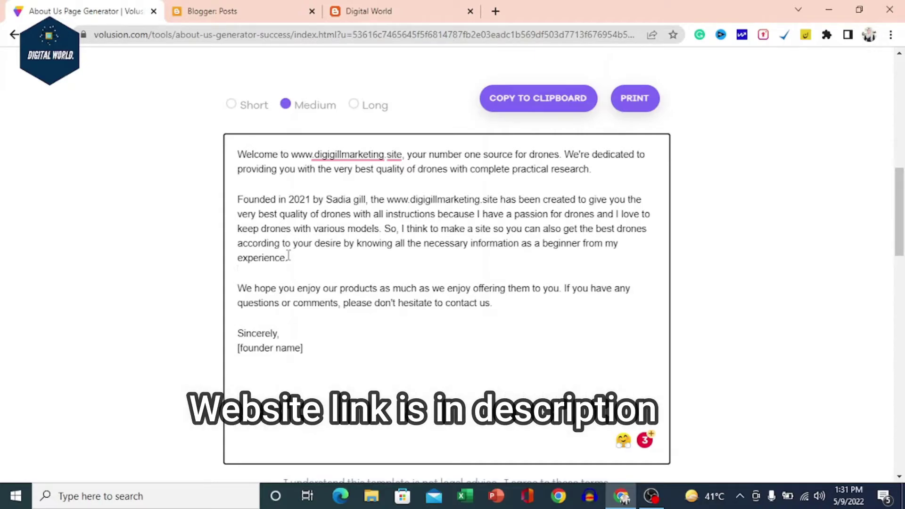
Step: Put the founder's name in the sign-off and copy all the About Us text
drag(238, 287, 435, 314)
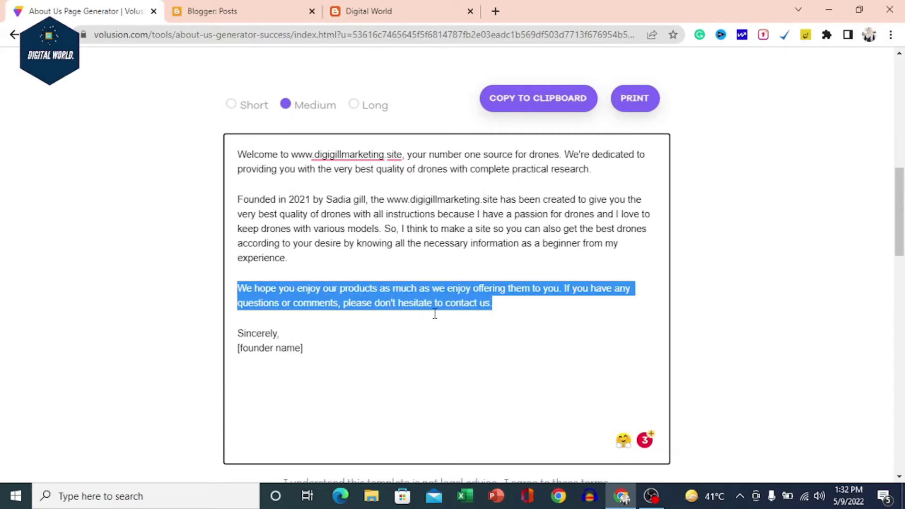
click(397, 340)
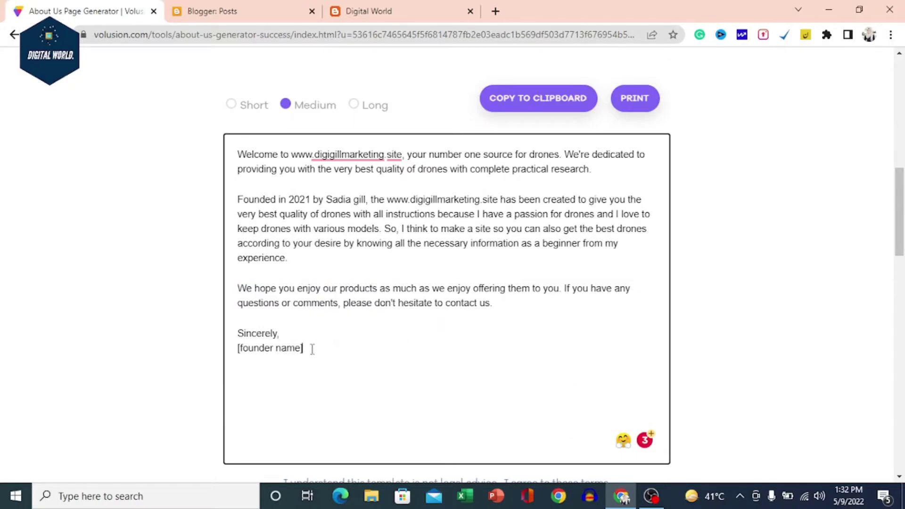
drag(312, 349, 235, 357)
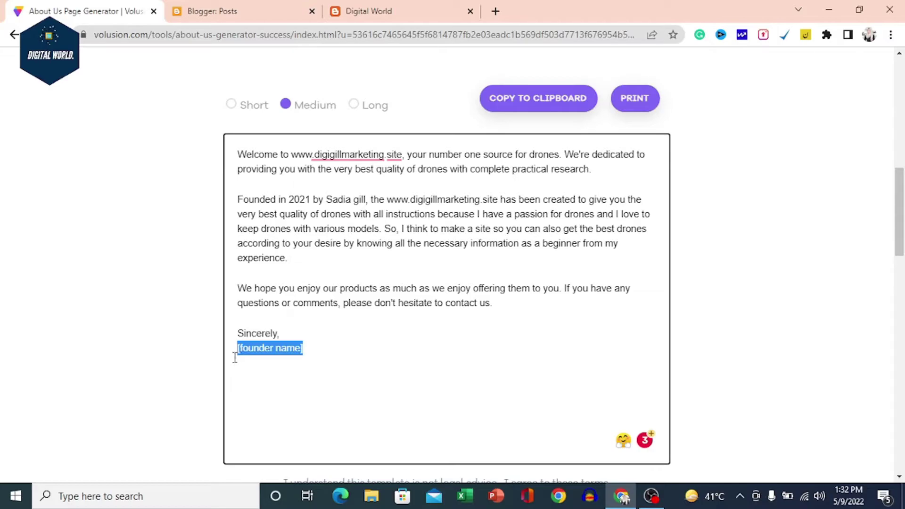
text(Sadia gill)
drag(237, 152, 290, 345)
key(ctrl+c)
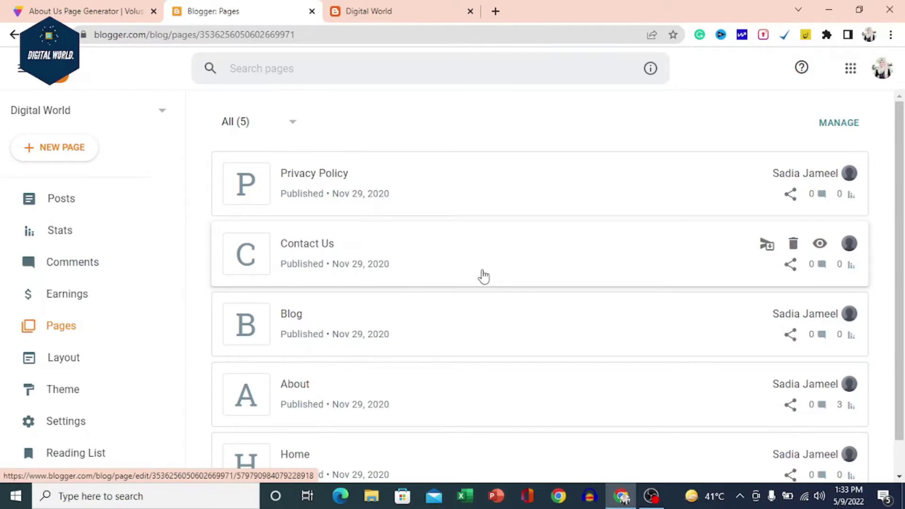
Step: Show Digital World's Pages list: Privacy Policy, Contact Us, Blog, About and Home
click(71, 325)
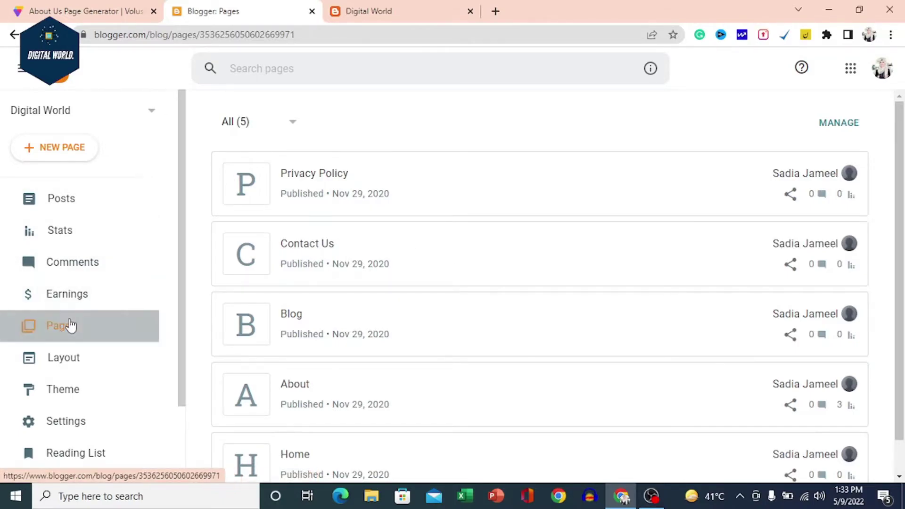
scroll(309, 212, down, 1)
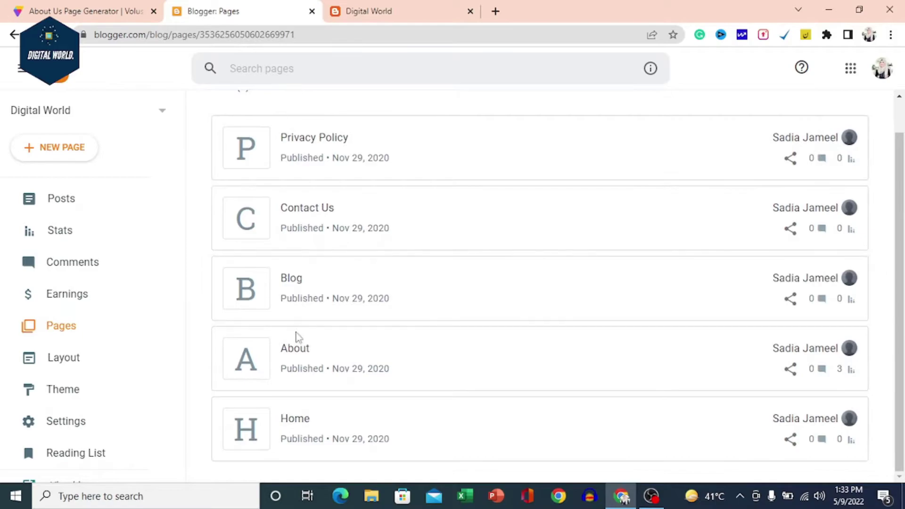
scroll(304, 350, up, 1)
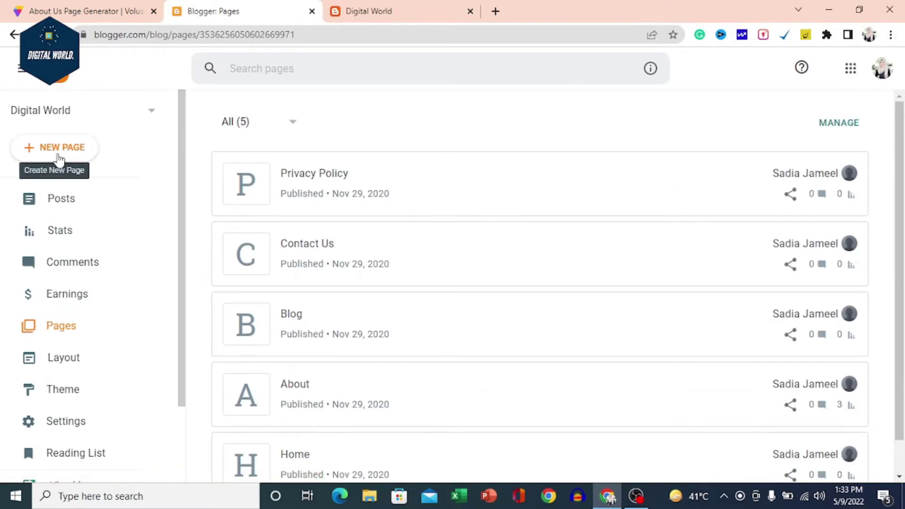
Step: Retitle the About page 'About Us' and paste the copied drone-site text into its body
click(289, 390)
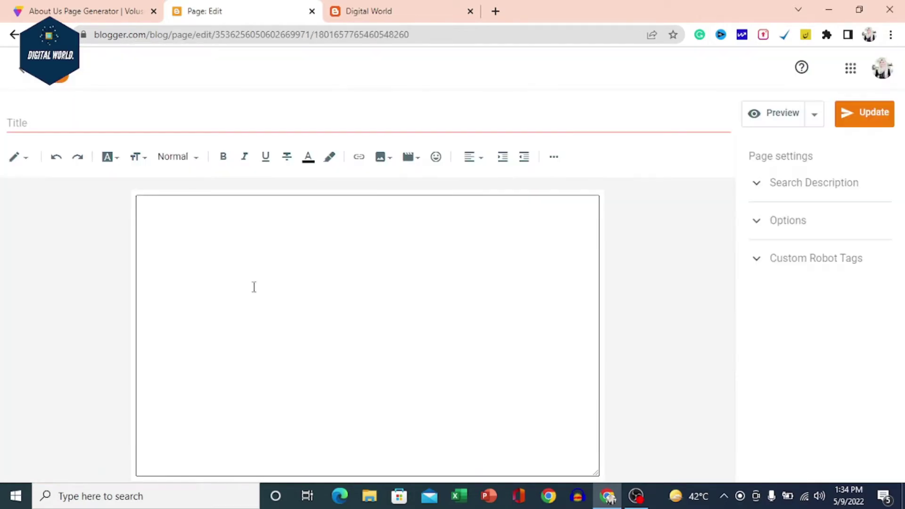
click(54, 124)
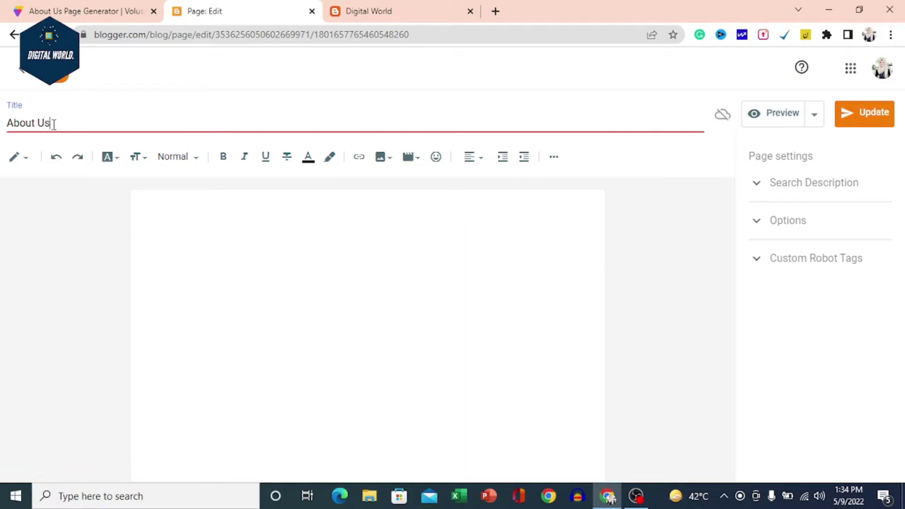
click(204, 260)
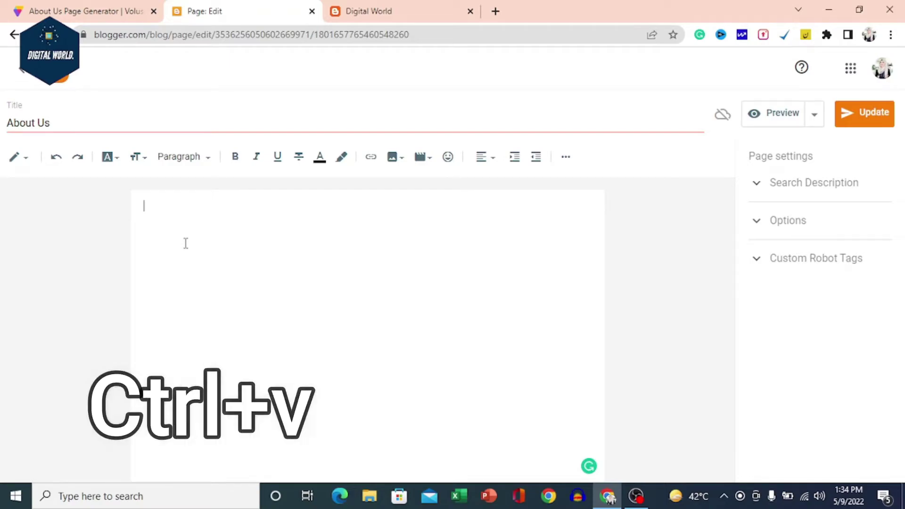
key(ctrl+v)
drag(144, 206, 194, 312)
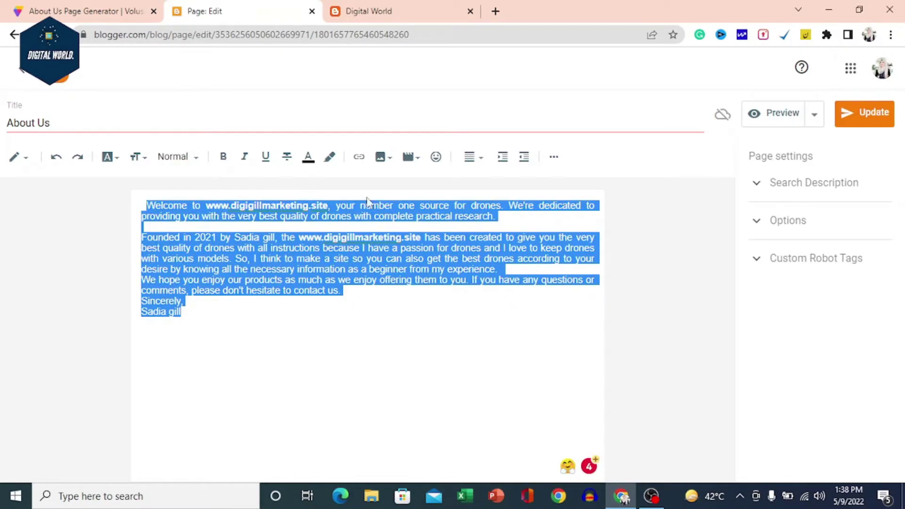
Step: Justify the About Us body text, leaving the text colour unchanged
click(473, 157)
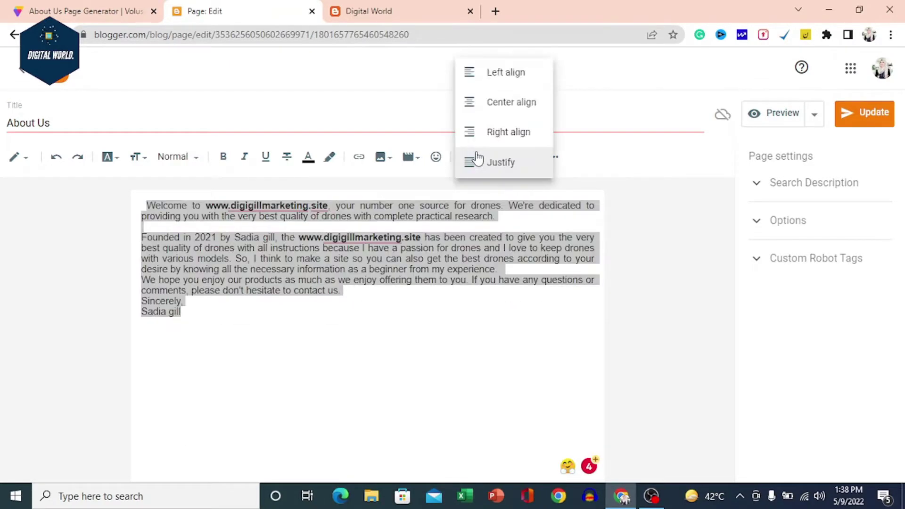
click(478, 163)
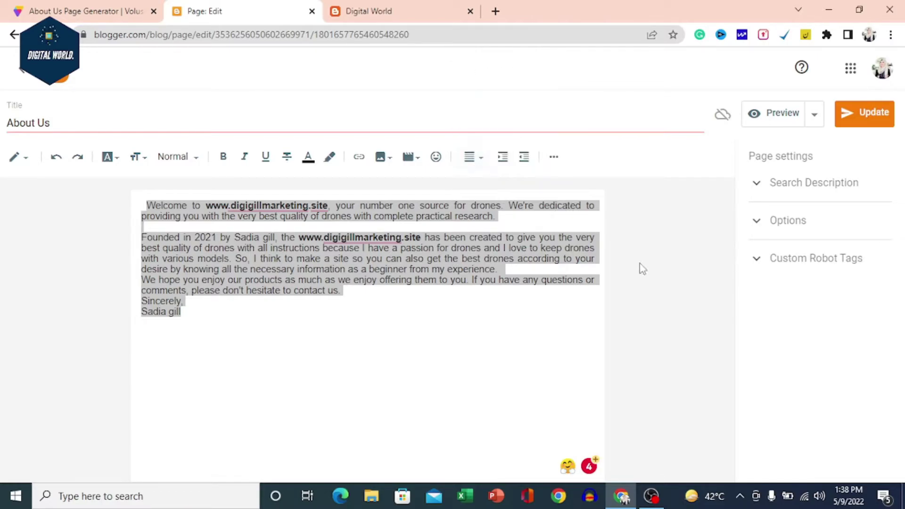
mouse_move(234, 206)
click(370, 310)
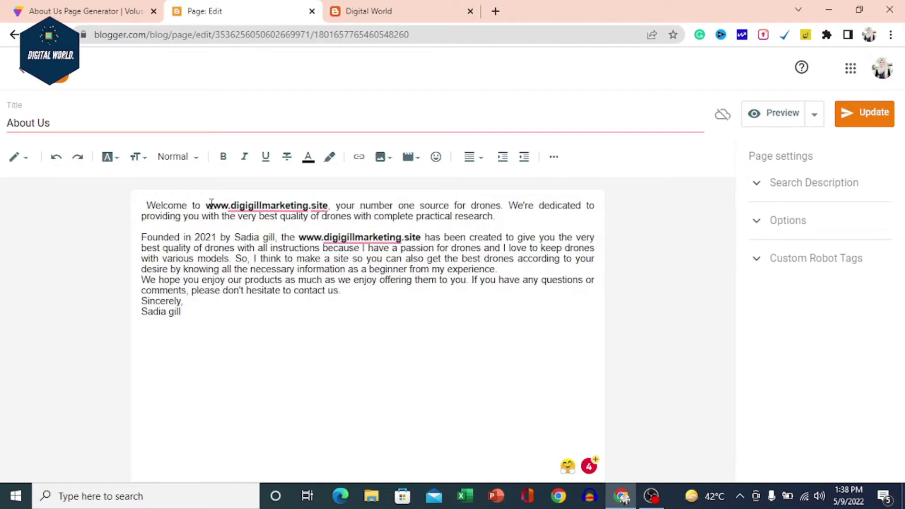
drag(211, 207, 285, 207)
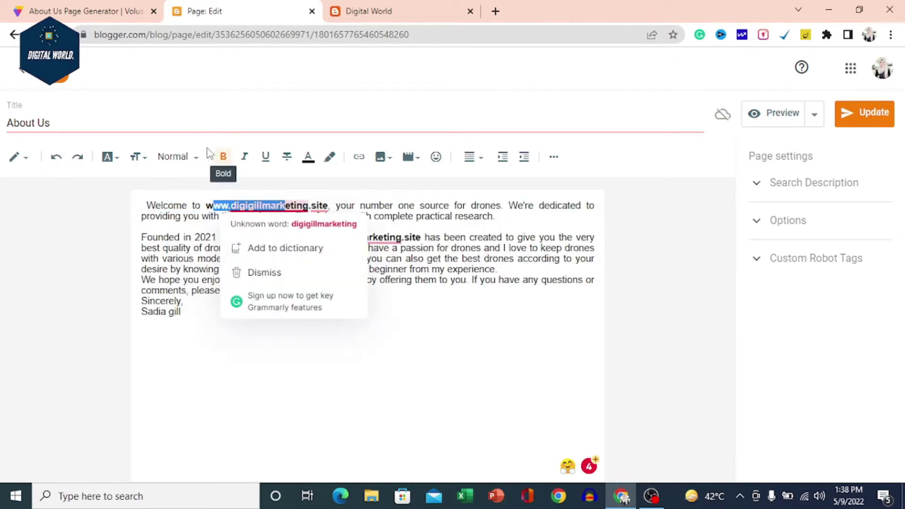
click(309, 158)
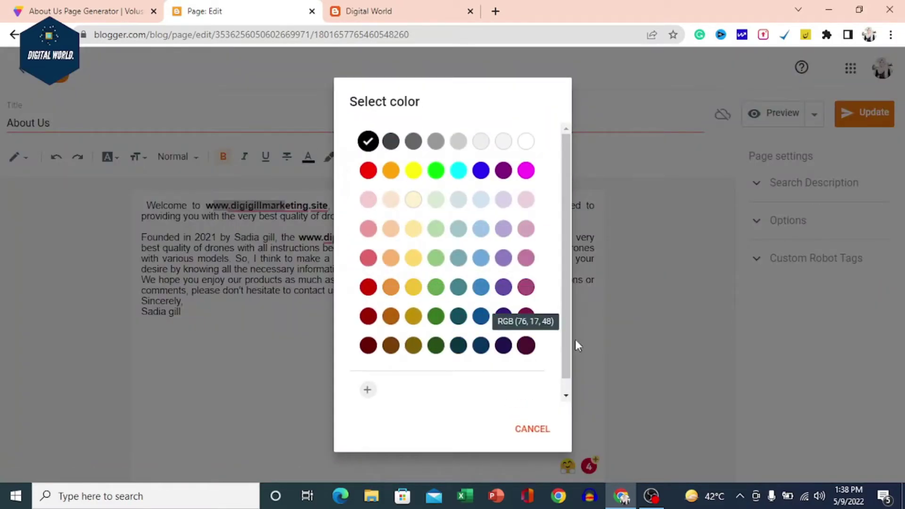
click(638, 309)
Step: Add a blank line before 'Sincerely' and set the whole body to Normal font size
click(251, 382)
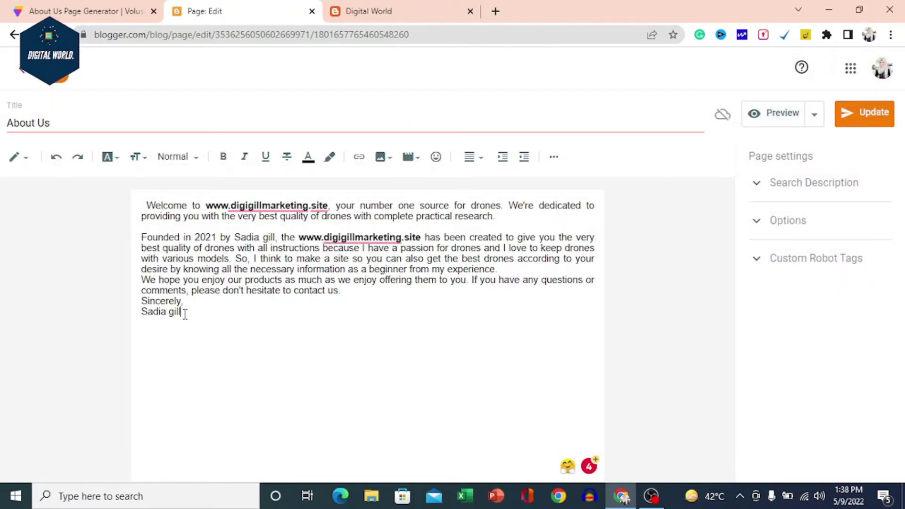
click(144, 301)
key(Return)
key(Return)
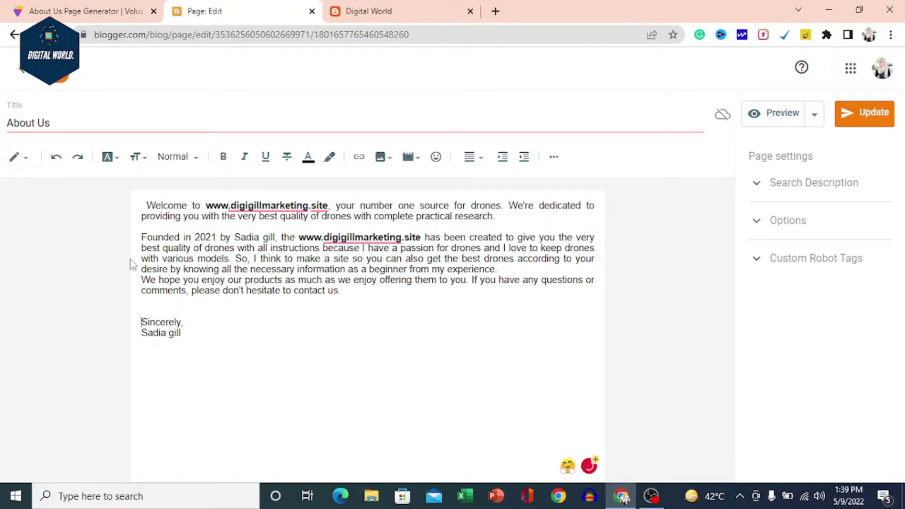
drag(147, 203, 305, 331)
click(135, 157)
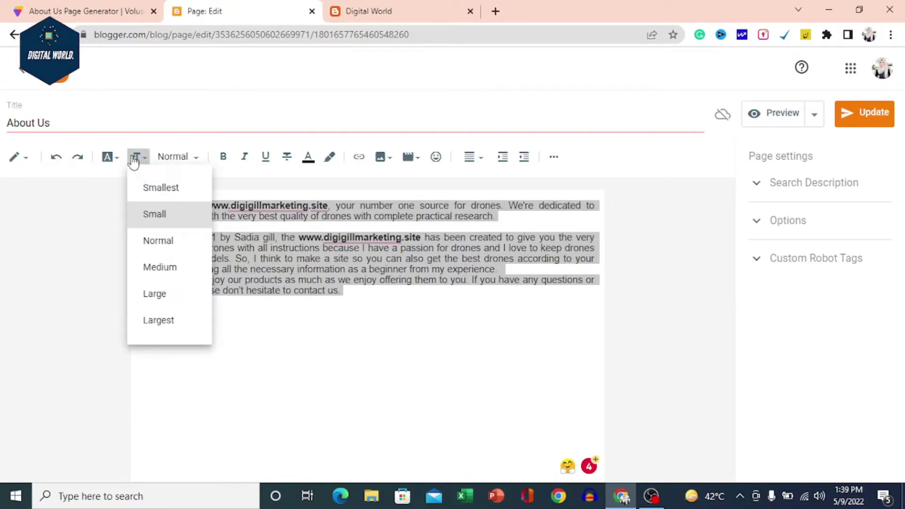
click(150, 241)
click(679, 325)
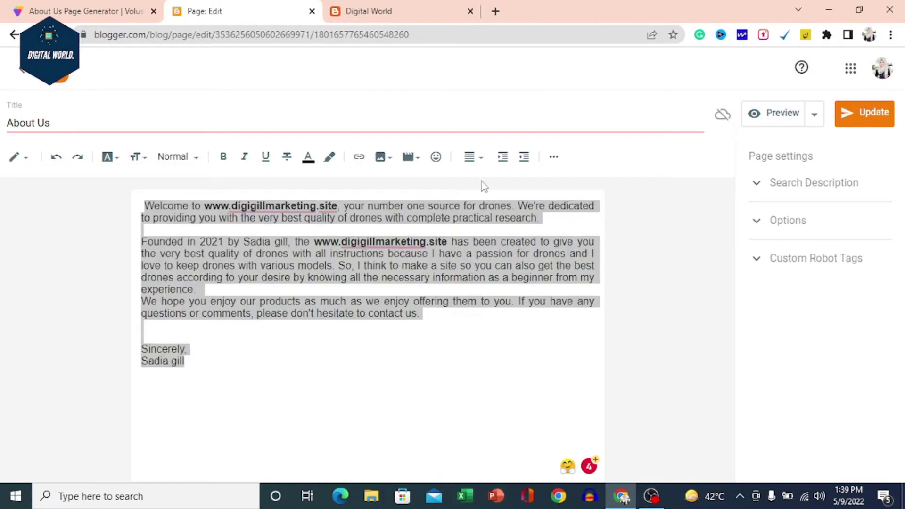
click(475, 366)
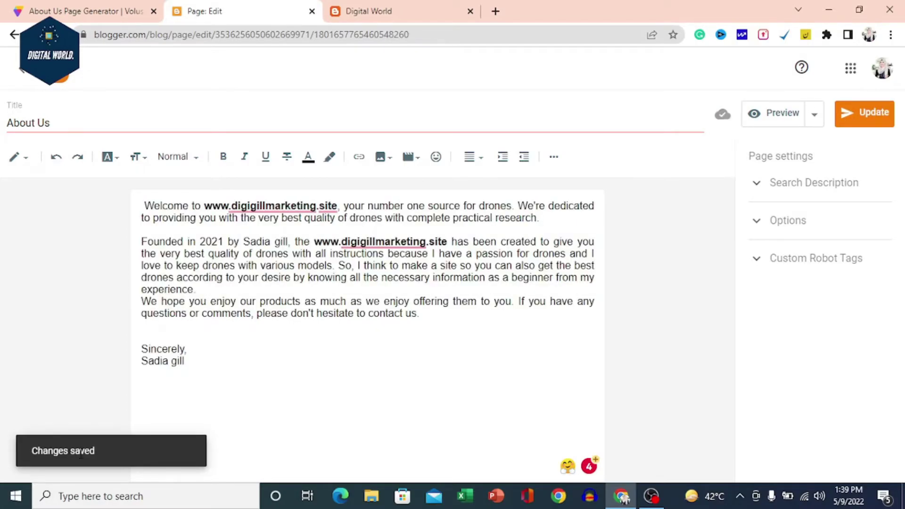
Step: Close the generator tab and view the About Us page on the live Digital World site
click(119, 11)
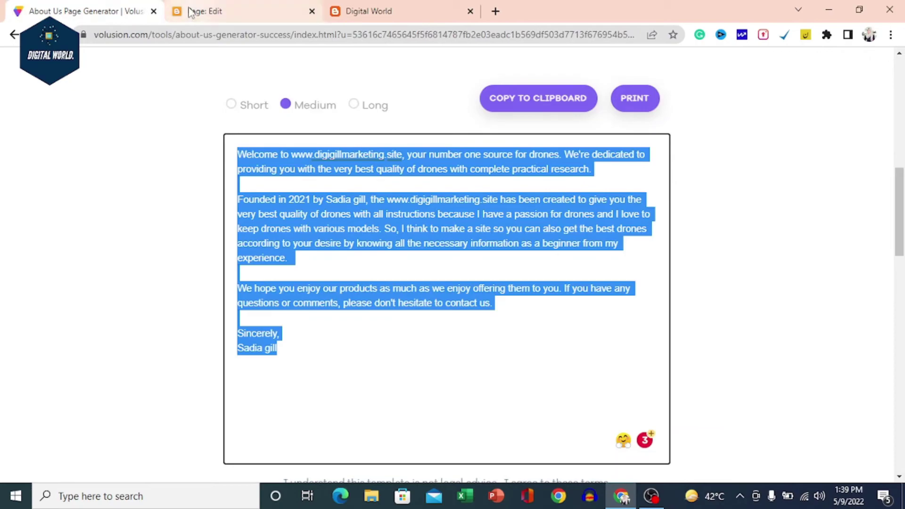
key(ctrl+w)
click(208, 11)
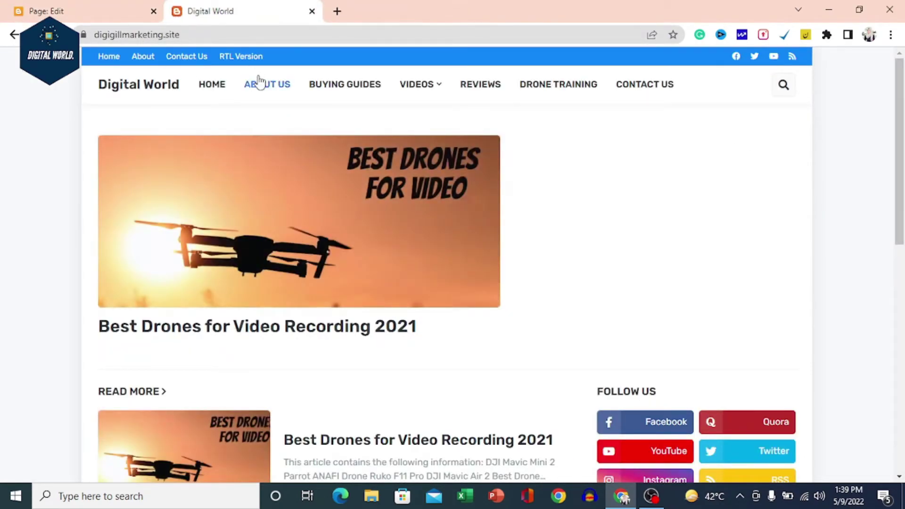
click(259, 81)
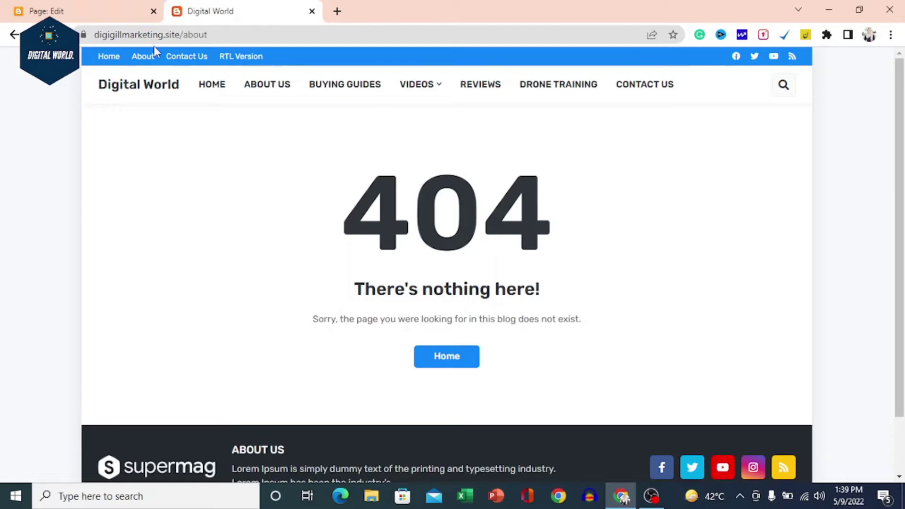
click(143, 35)
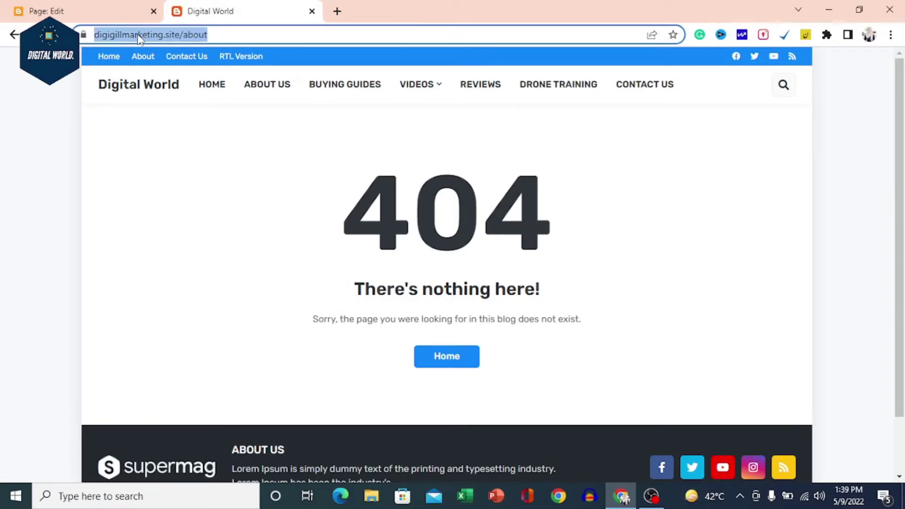
click(89, 9)
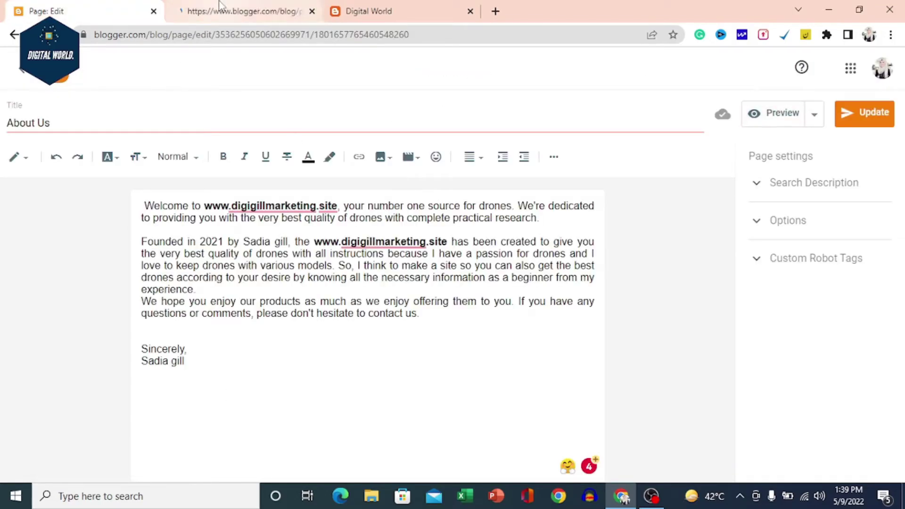
Step: Copy the About Us preview address and return to the blog's Pages list
click(219, 5)
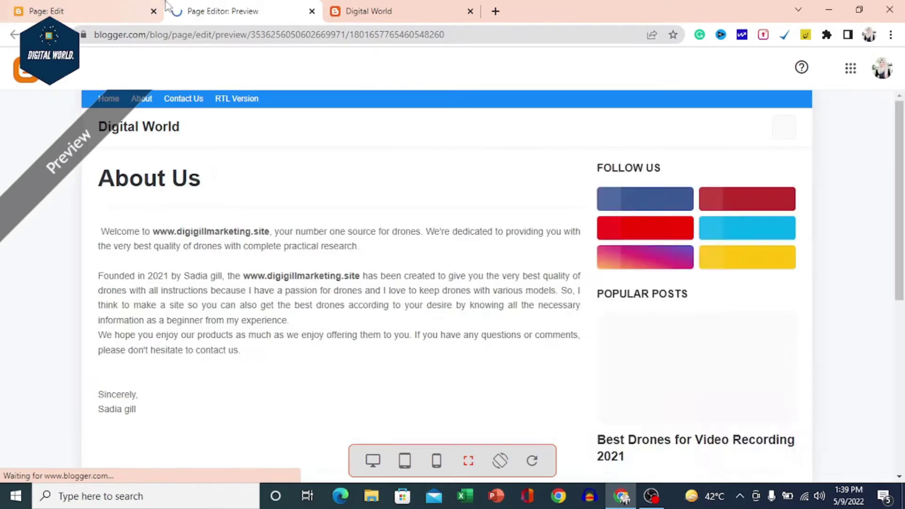
click(255, 34)
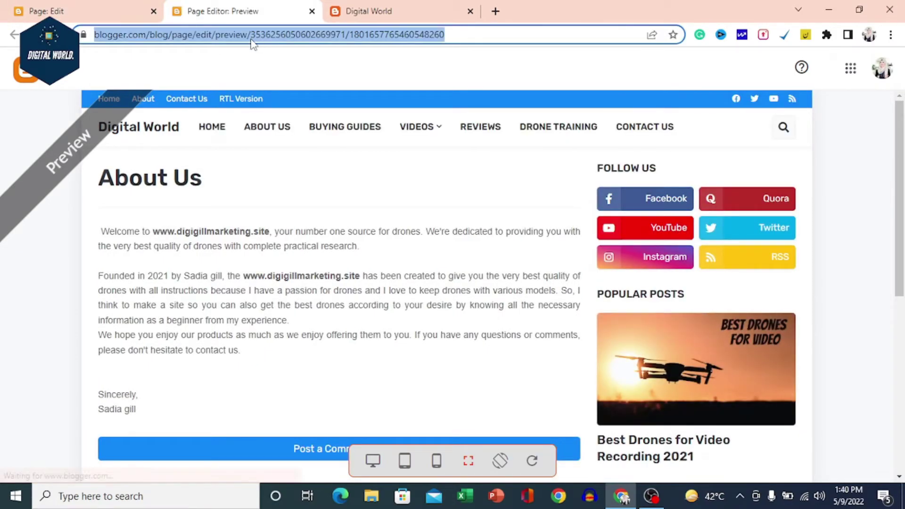
click(88, 8)
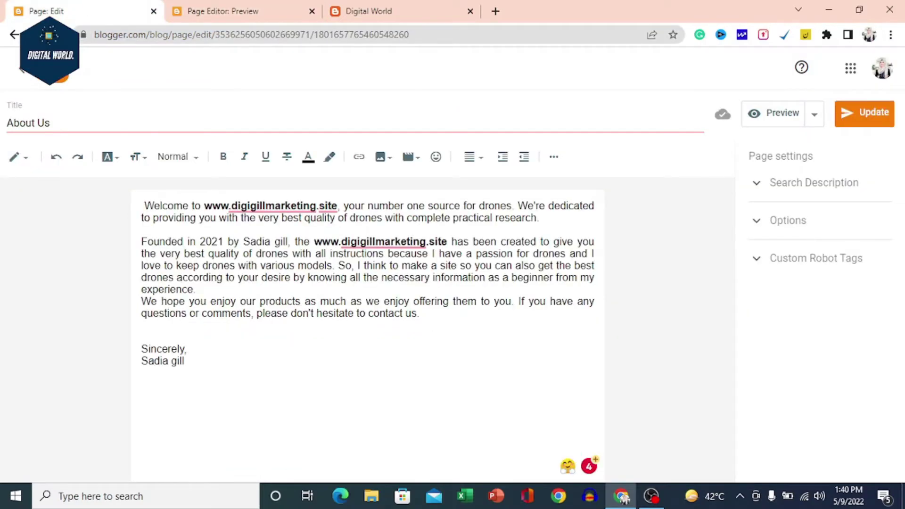
click(11, 33)
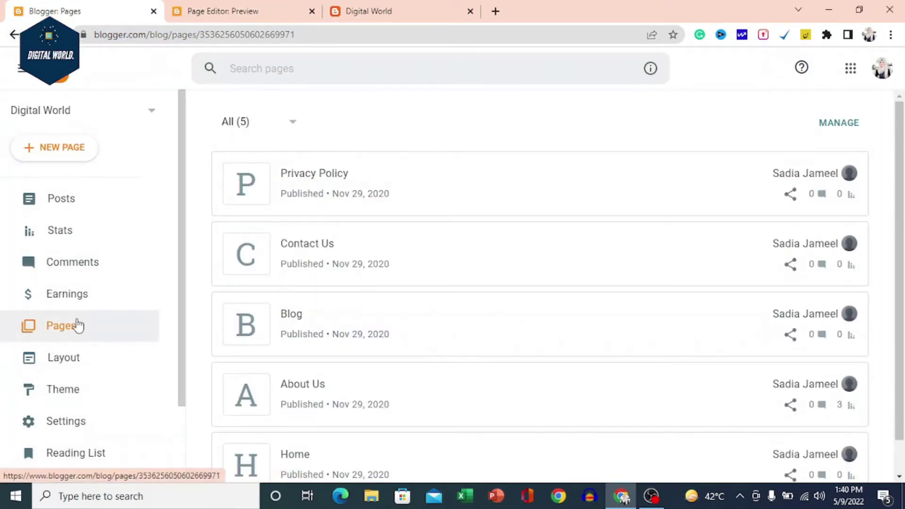
Step: In Layout, open the About entry of the TOPBAR MENU link list for editing
click(58, 359)
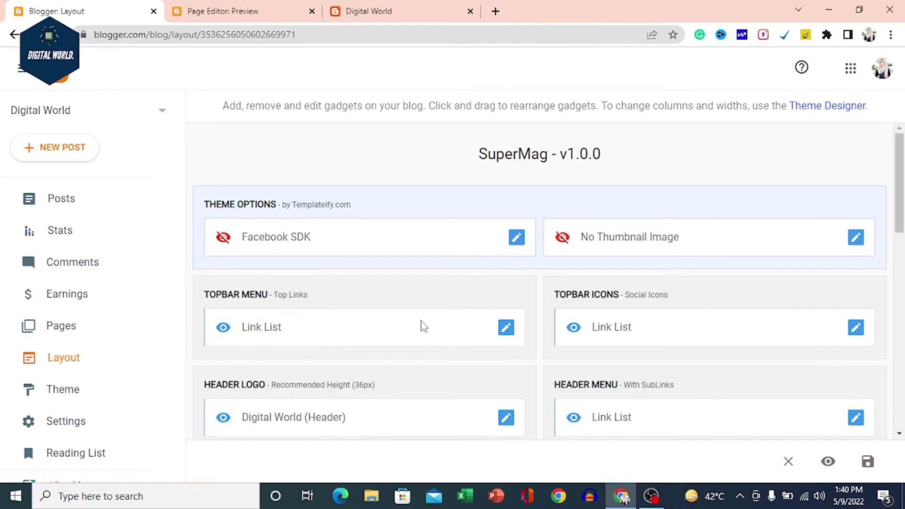
scroll(414, 321, down, 3)
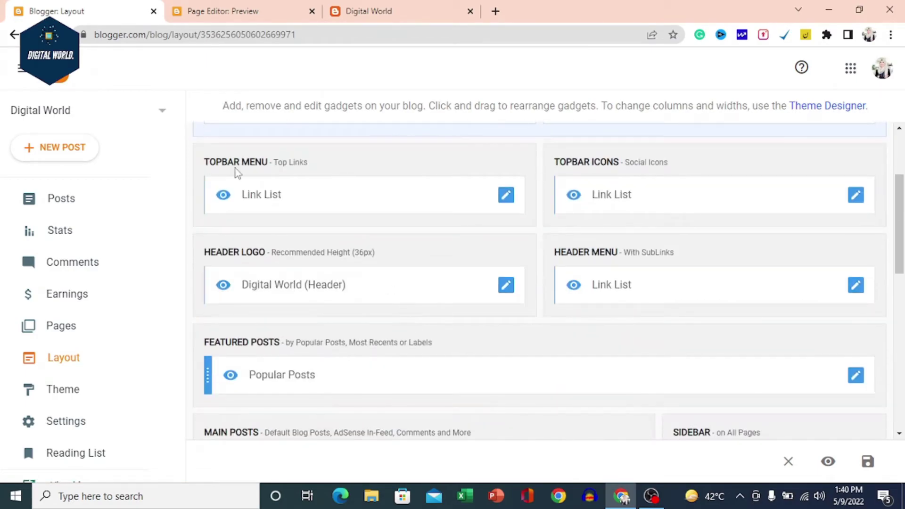
click(503, 200)
scroll(434, 319, down, 4)
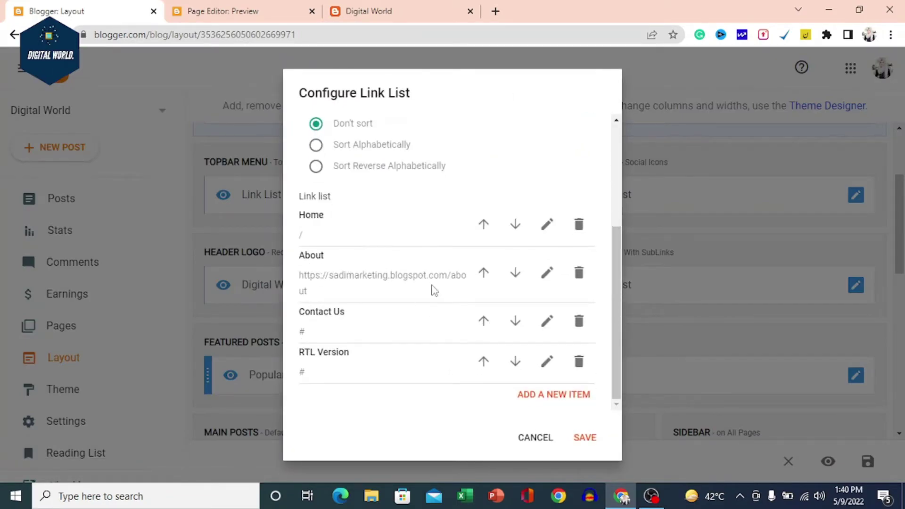
click(547, 273)
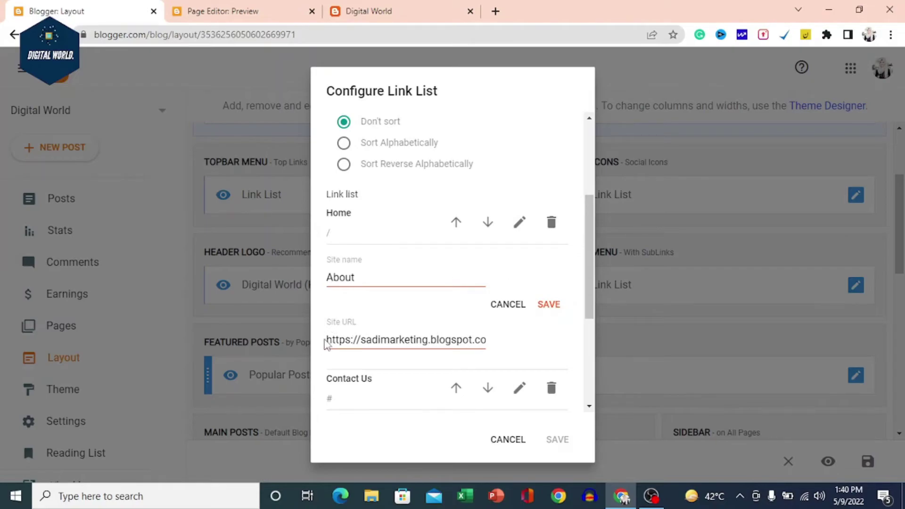
Step: Point the link at the copied About Us page address, rename it 'About Us', and save
triple_click(445, 339)
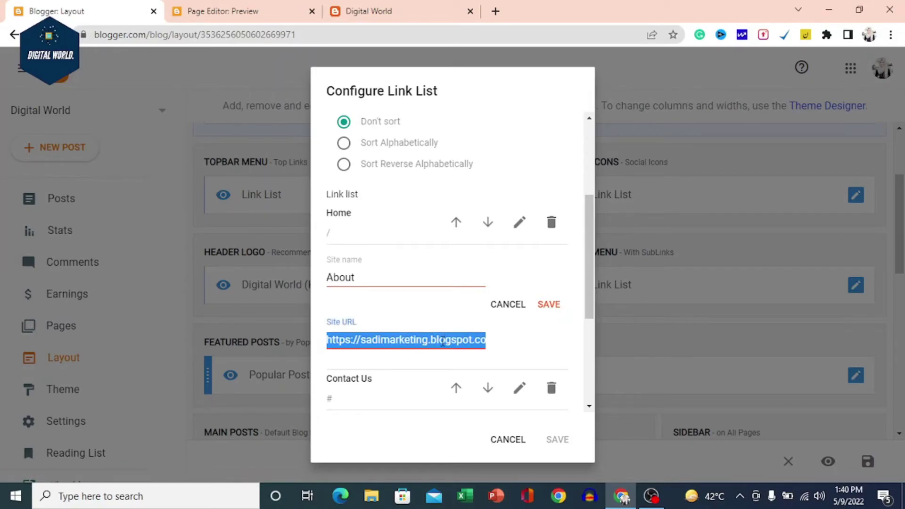
key(ctrl+v)
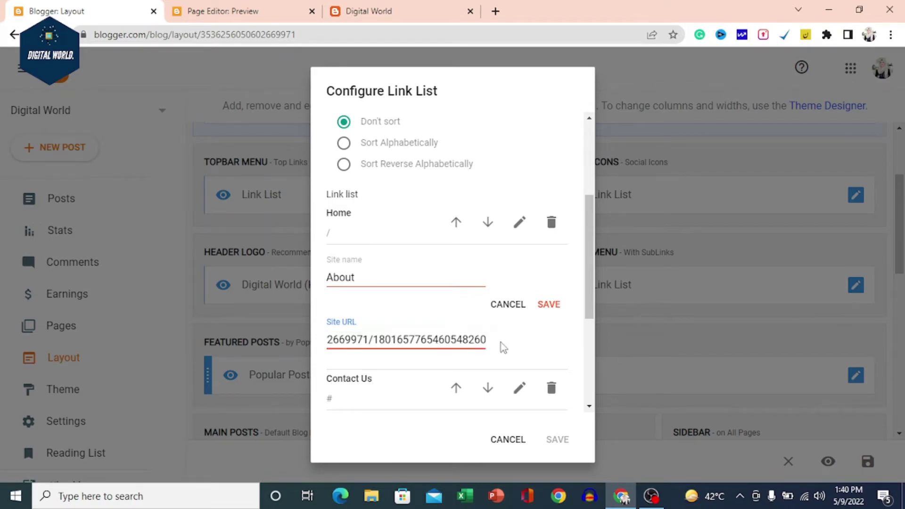
click(385, 282)
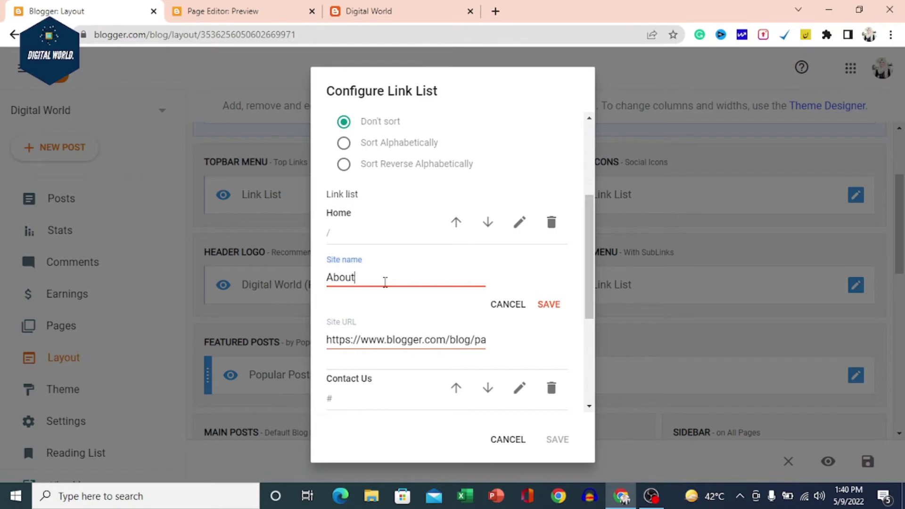
text(Us)
drag(328, 277, 371, 279)
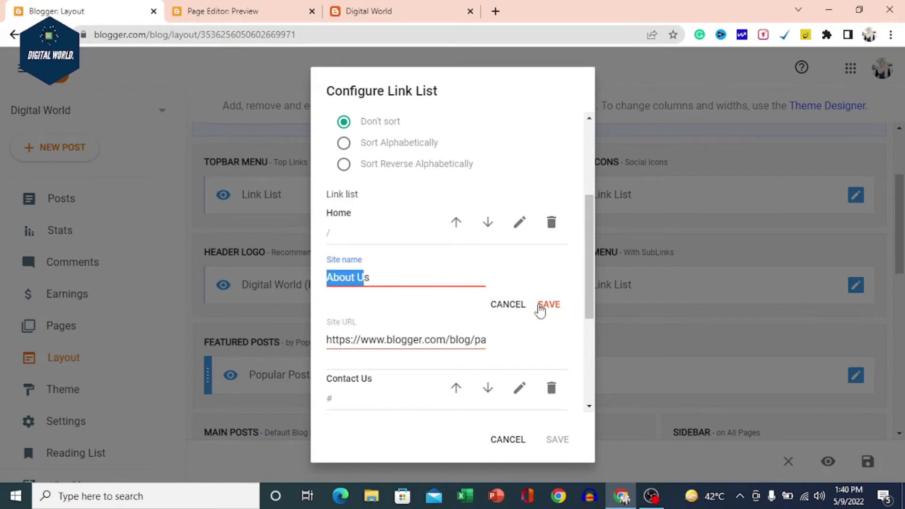
click(542, 307)
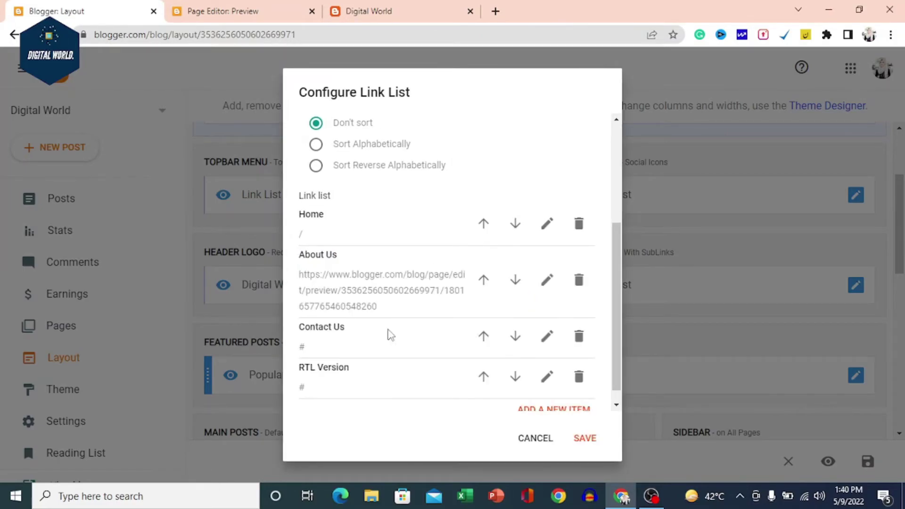
click(585, 439)
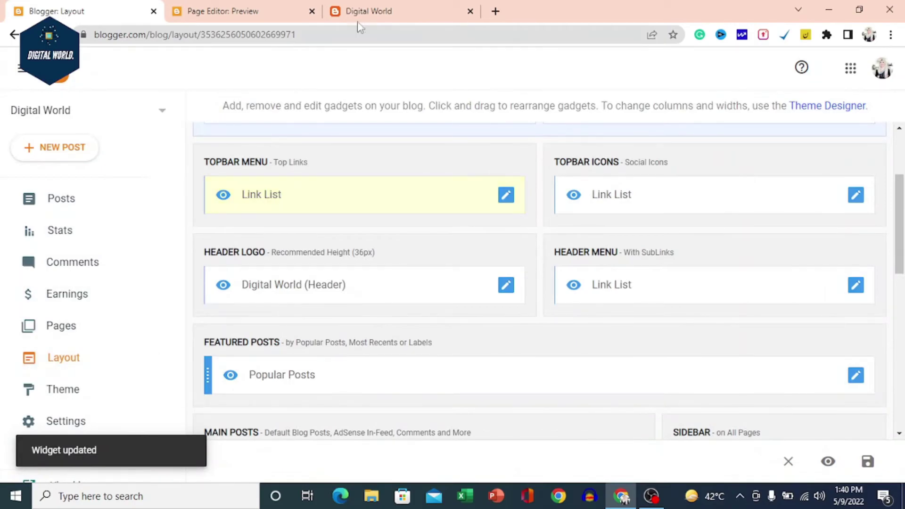
Step: Reload the live blog and test the top bar's renamed About Us link
click(358, 10)
key(F5)
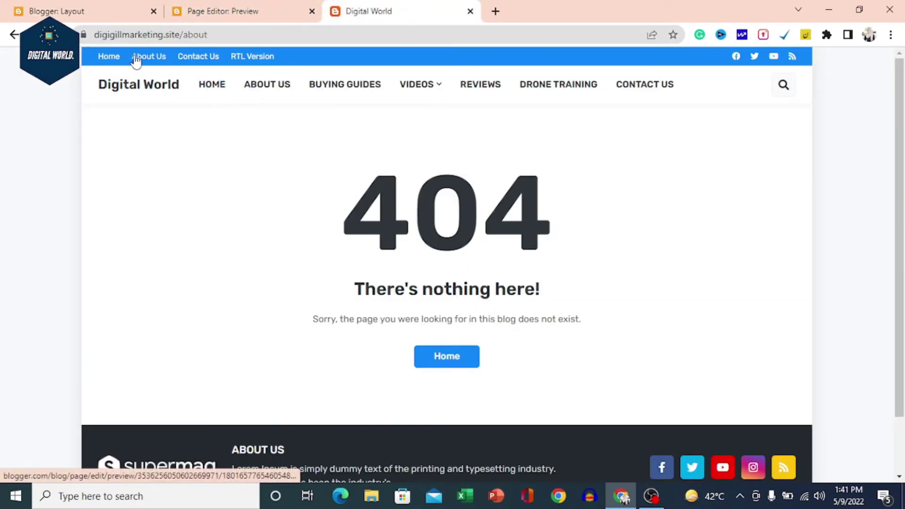
click(151, 61)
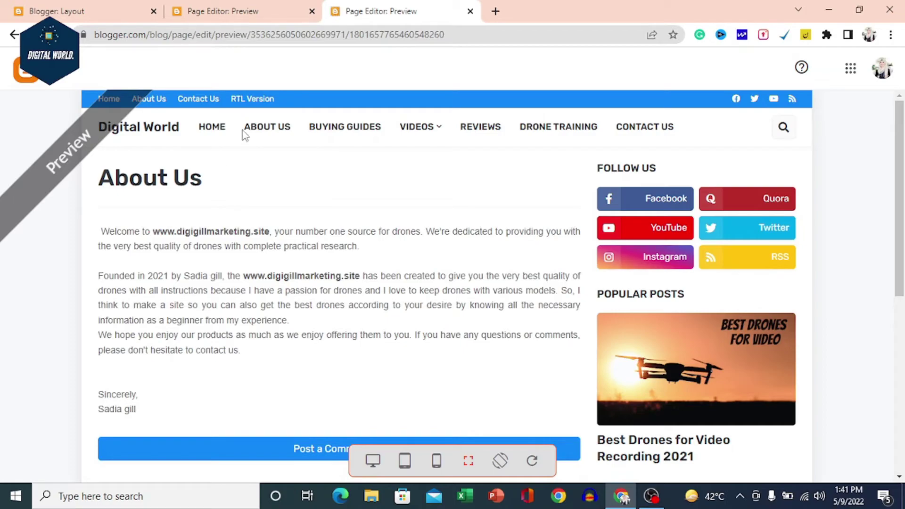
Step: Replace the header menu About Us entry's /about URL with the pasted page address, and save the list
click(85, 10)
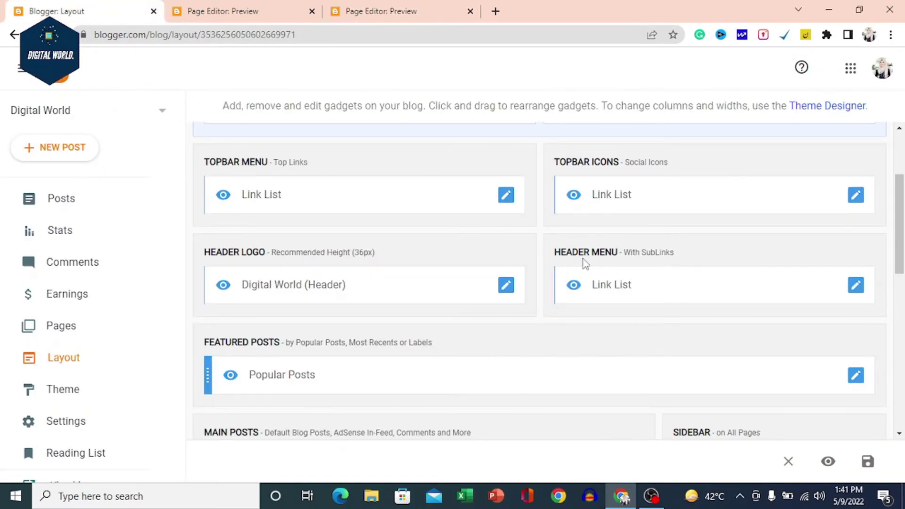
click(855, 286)
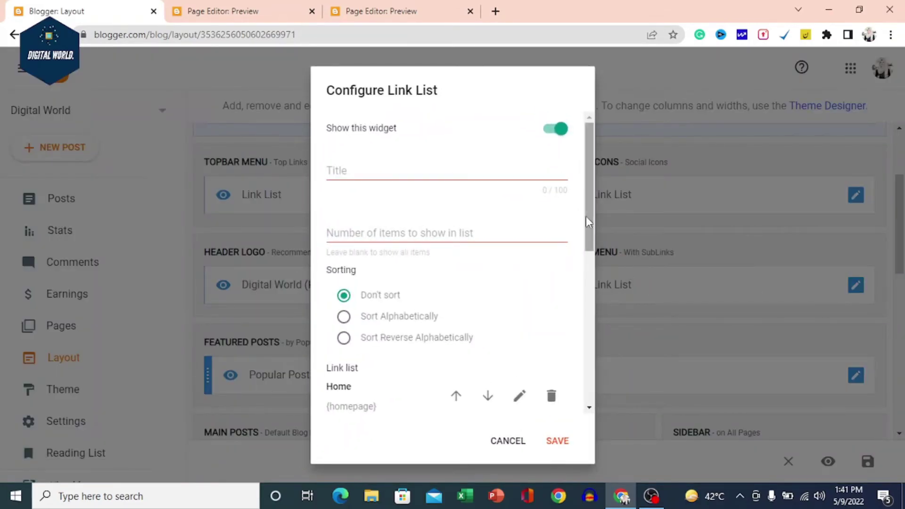
drag(587, 216, 599, 302)
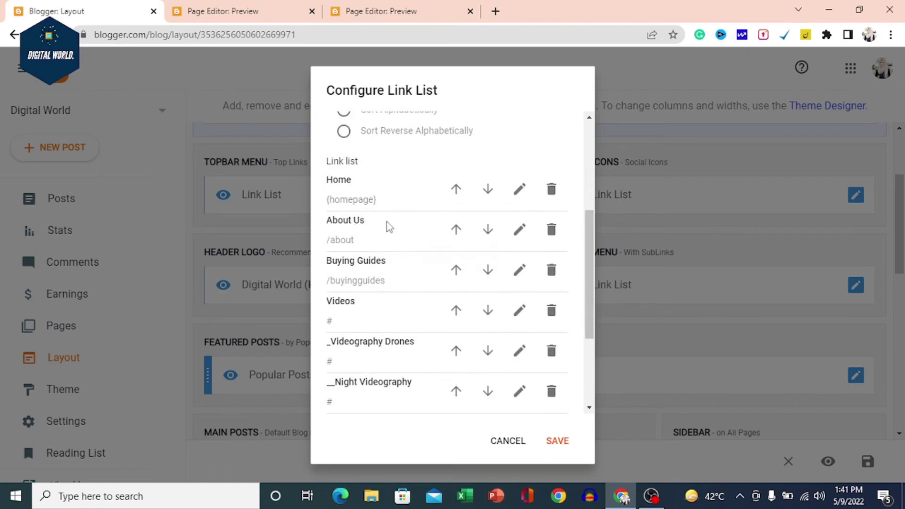
click(520, 229)
click(373, 307)
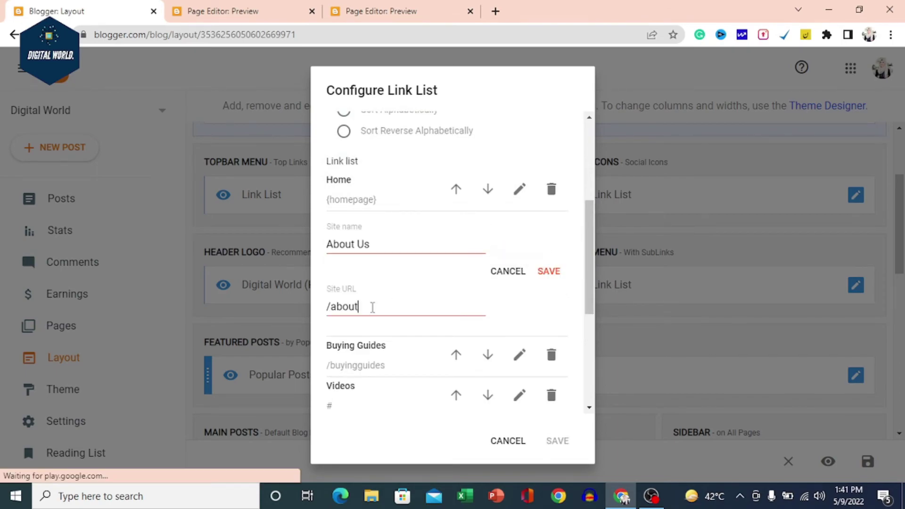
drag(373, 307, 318, 312)
key(BackSpace)
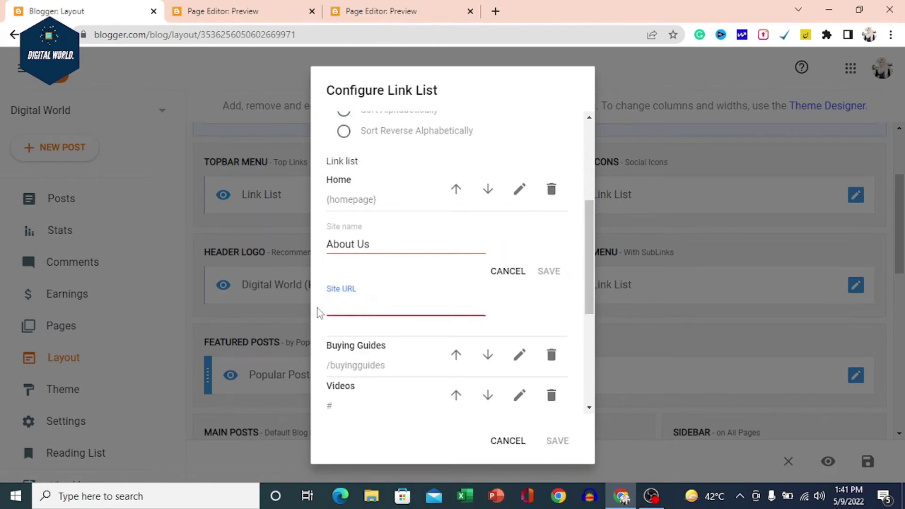
key(ctrl+v)
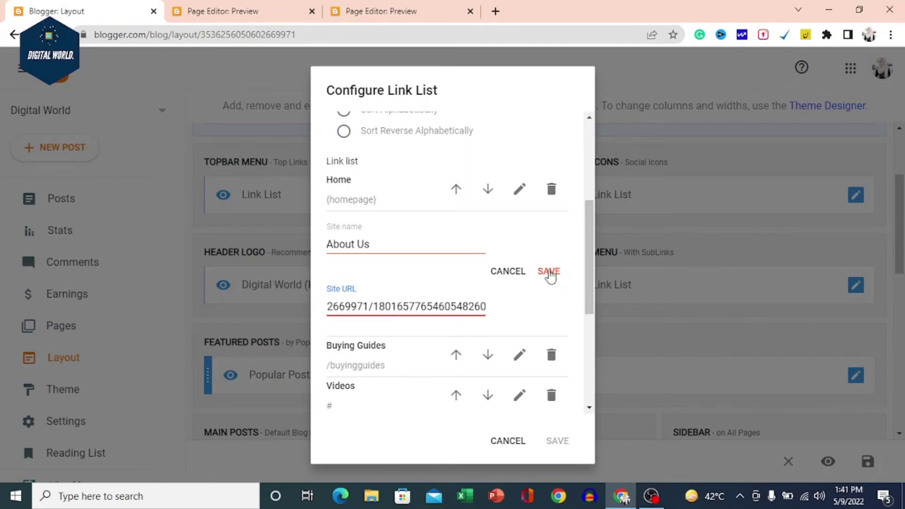
click(549, 272)
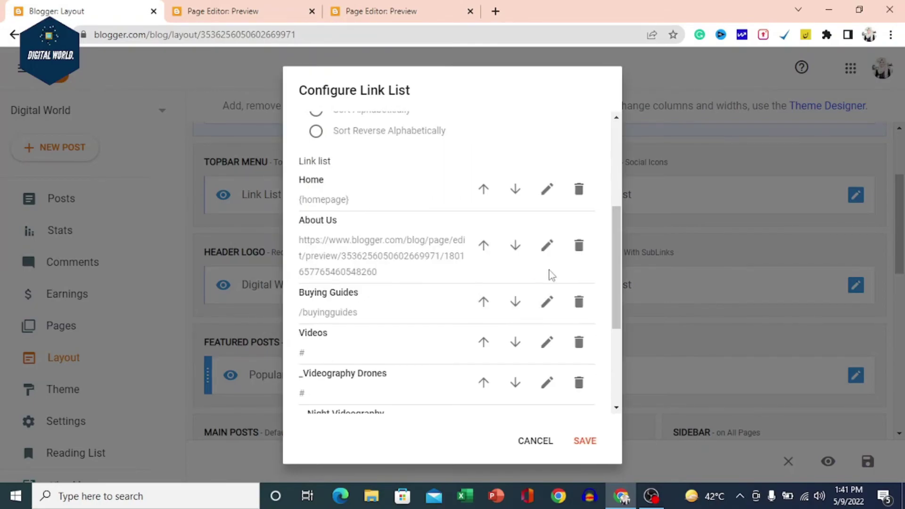
click(591, 444)
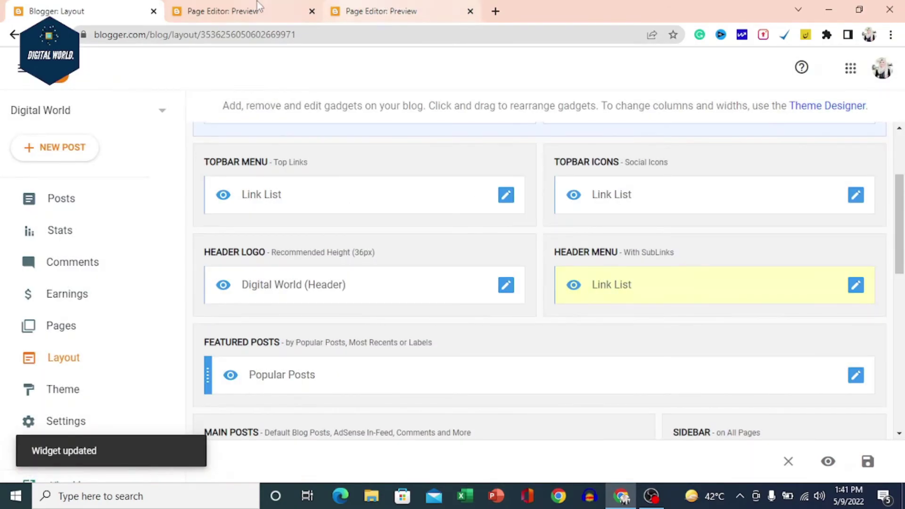
click(257, 9)
Step: Check that the live blog's header menu ABOUT US link opens the About Us page, then go back to Layout
click(406, 10)
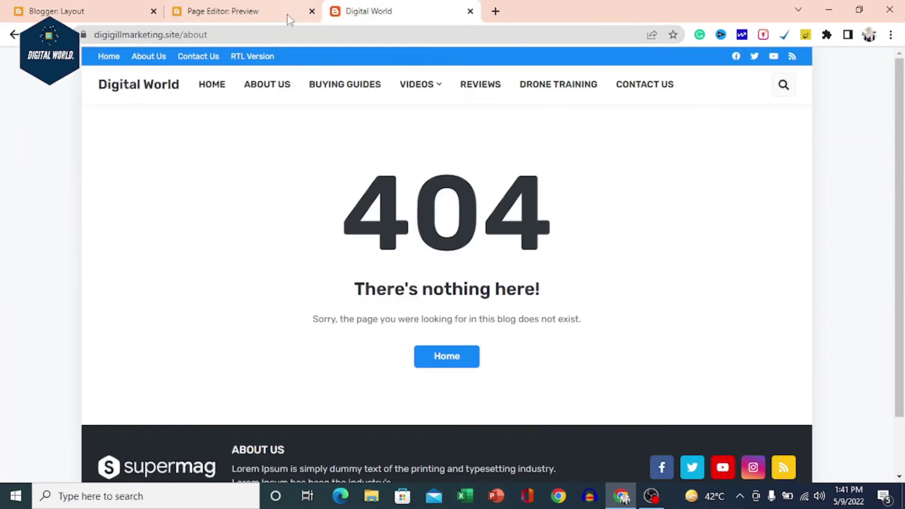
click(261, 92)
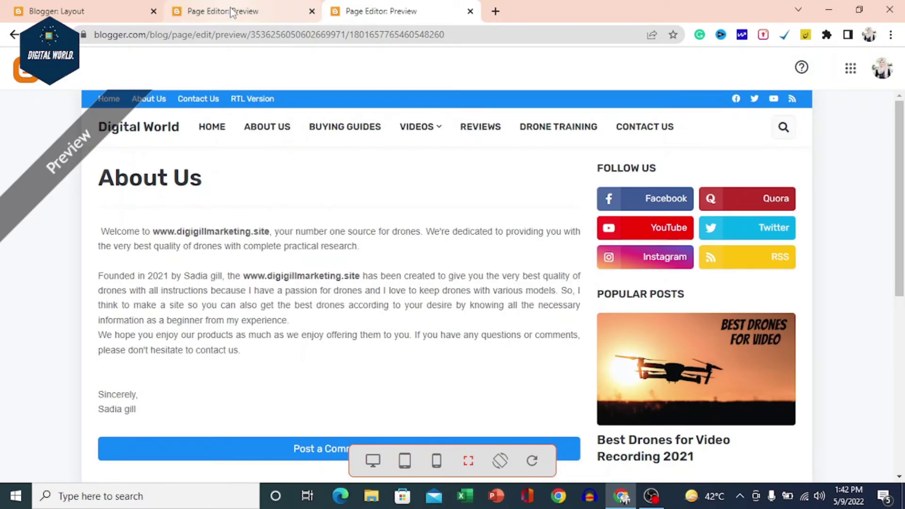
click(22, 11)
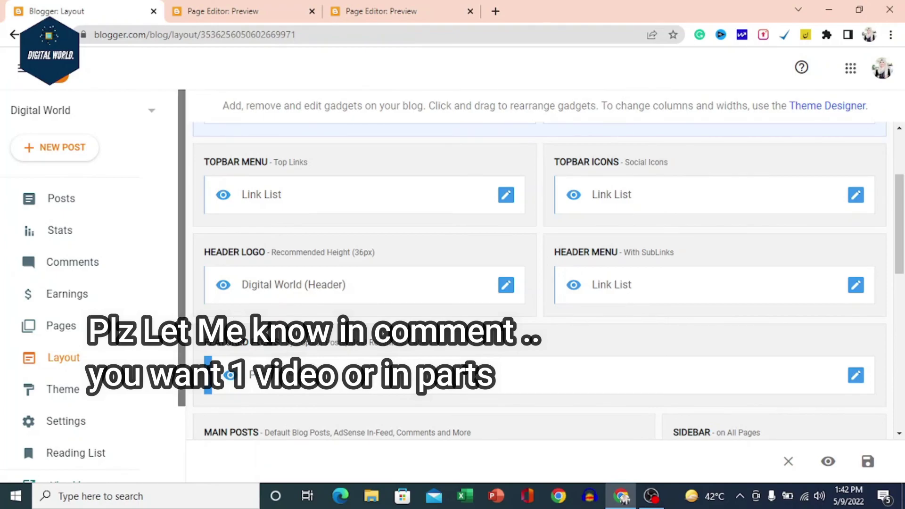
scroll(168, 412, down, 2)
scroll(162, 368, up, 2)
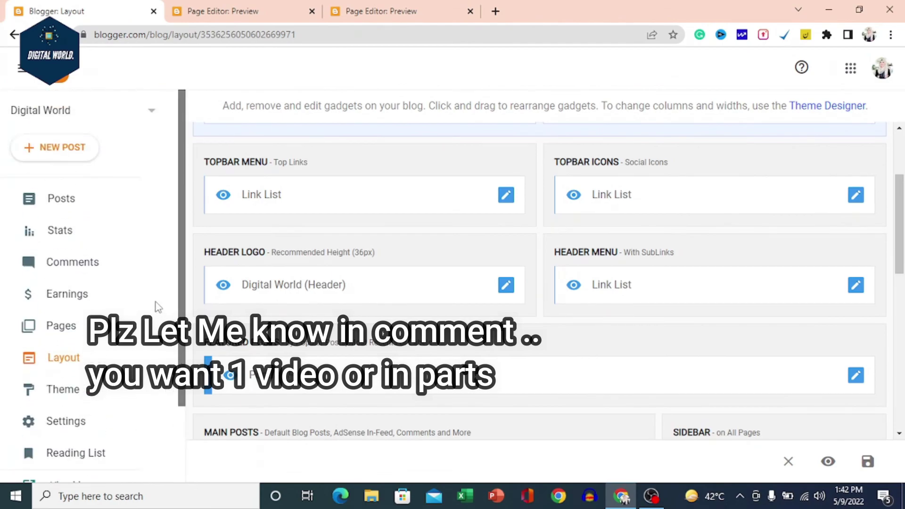